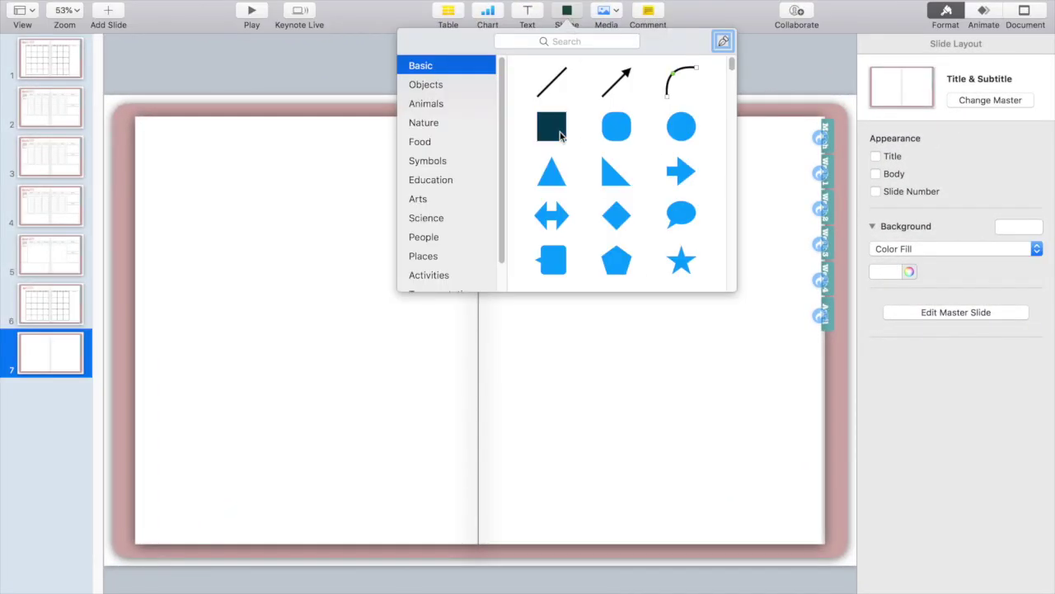
Insert a basic square shape onto blank slide 7
{"action": "left_click", "coordinate": [560, 136]}
Stretch the square into a tall rectangle with no fill and a solid line border
{"action": "left_click_drag", "start_coordinate": [478, 330], "coordinate": [409, 437]}
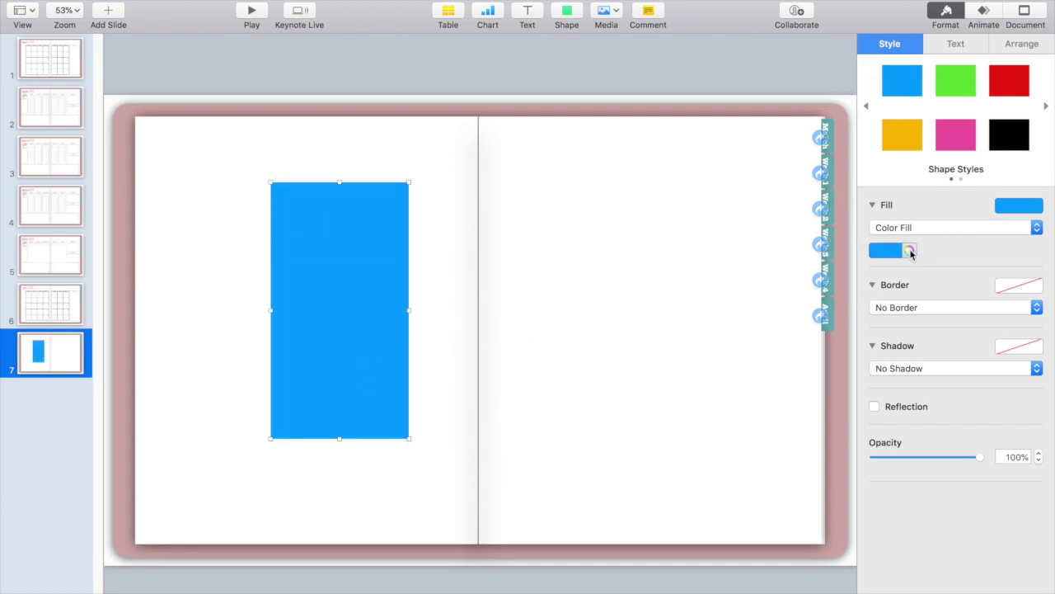
{"action": "left_click", "coordinate": [898, 250]}
{"action": "left_click", "coordinate": [907, 227]}
{"action": "left_click", "coordinate": [889, 215]}
{"action": "left_click", "coordinate": [942, 285]}
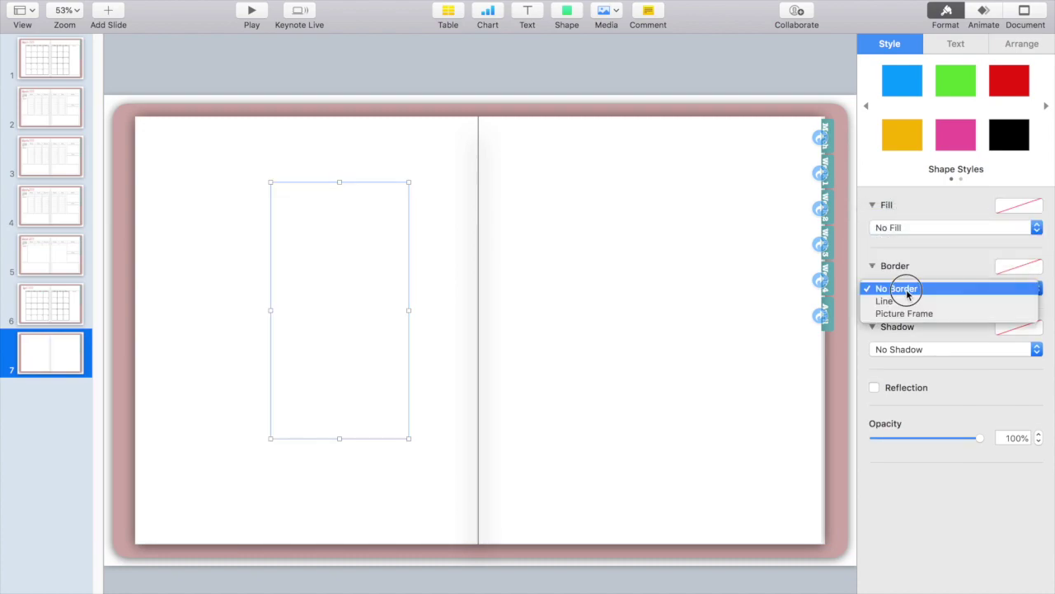
{"action": "left_click", "coordinate": [907, 300]}
Type '7:00 ______________' inside the rectangle and select that text
{"action": "left_click", "coordinate": [292, 187]}
{"action": "left_click", "coordinate": [292, 182]}
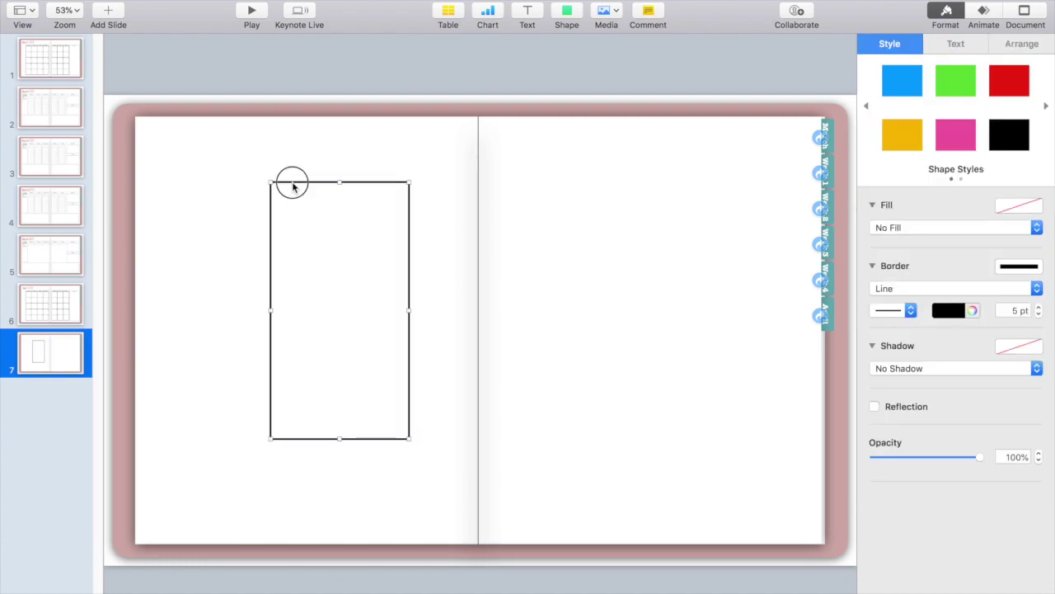
{"action": "left_click", "coordinate": [292, 183]}
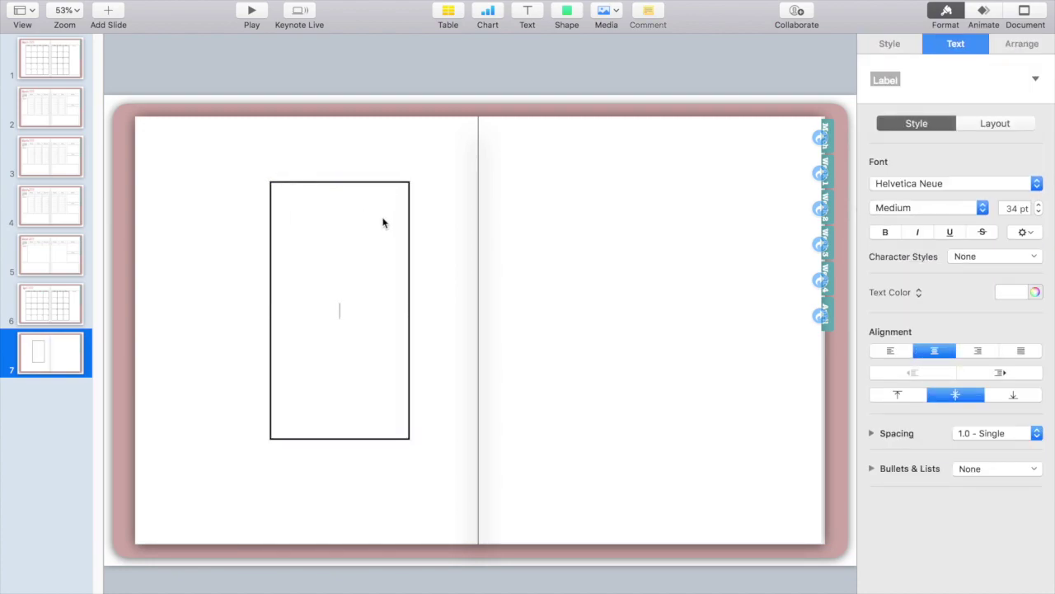
{"action": "type", "text": "7"}
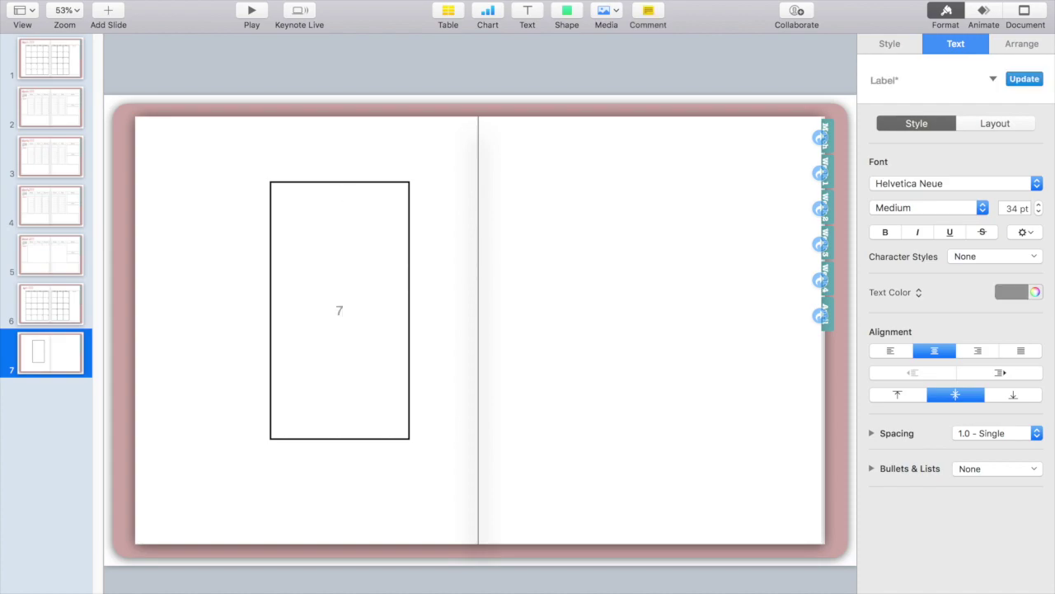
{"action": "type", "text": ":00 ______________"}
{"action": "left_click_drag", "start_coordinate": [398, 310], "coordinate": [280, 313]}
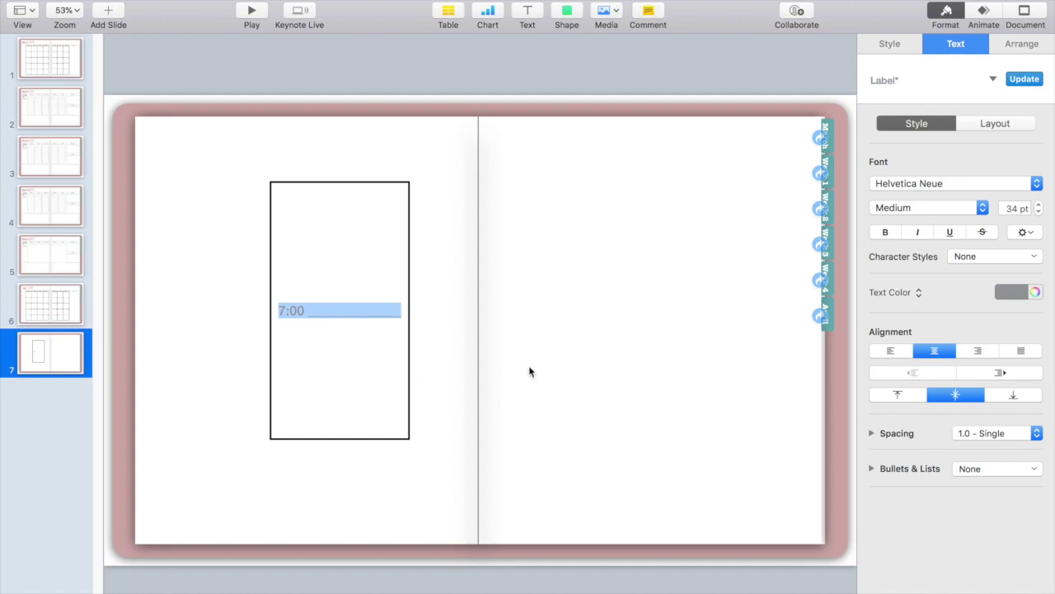
Set the 7:00 text and its writing line to 20 pt
{"action": "left_click", "coordinate": [1039, 212]}
{"action": "double_click", "coordinate": [1014, 208]}
{"action": "type", "text": "2"}
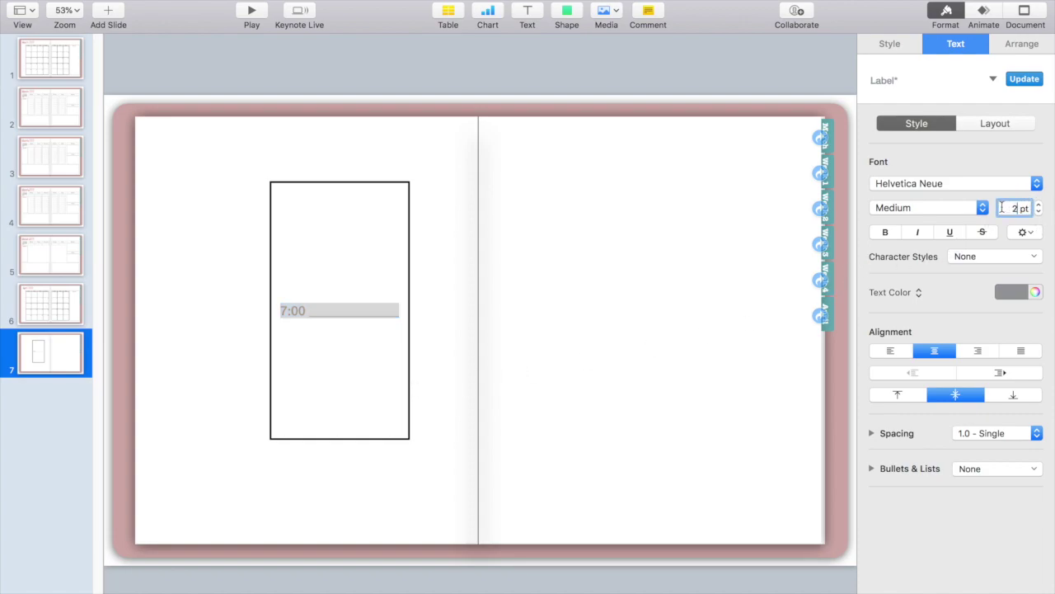
{"action": "type", "text": "0"}
{"action": "key", "text": "Return"}
Narrow the box from its right side and add a second blank writing line beneath 7:00
{"action": "left_click", "coordinate": [371, 311]}
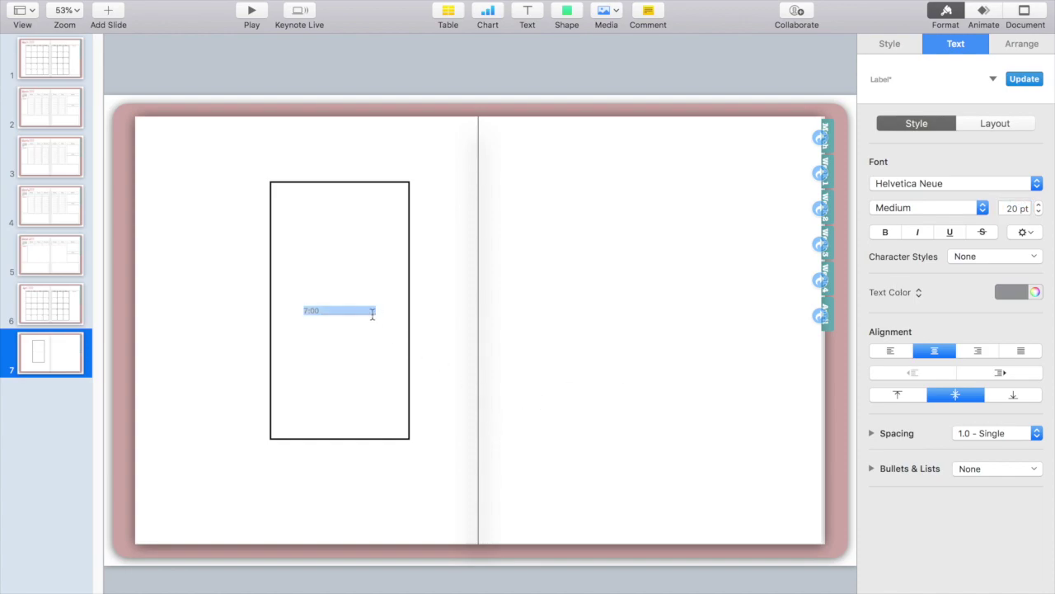
{"action": "left_click", "coordinate": [369, 311]}
{"action": "left_click_drag", "start_coordinate": [409, 311], "coordinate": [384, 314]}
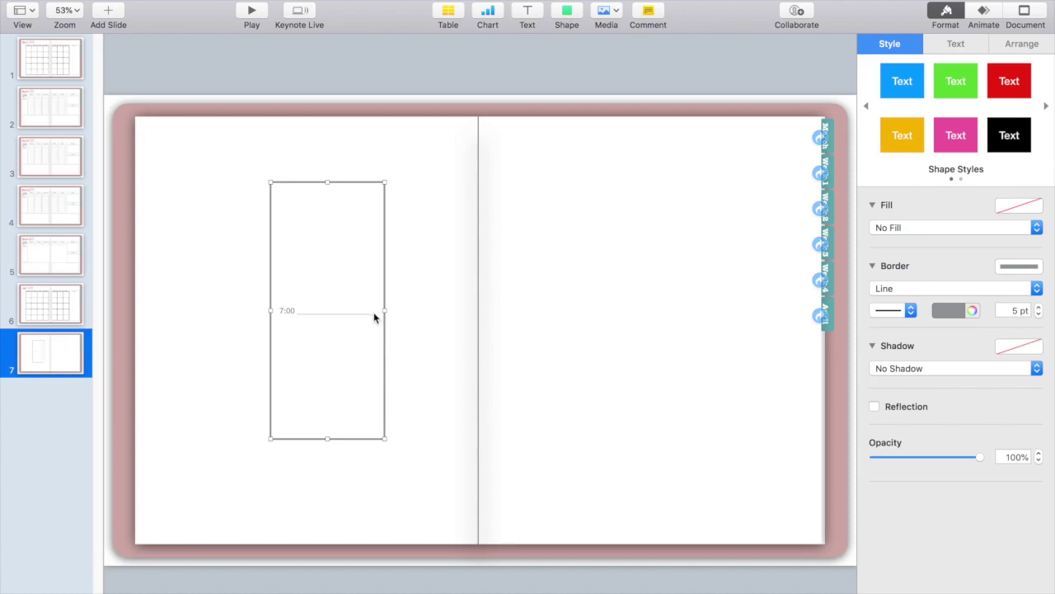
{"action": "double_click", "coordinate": [371, 313]}
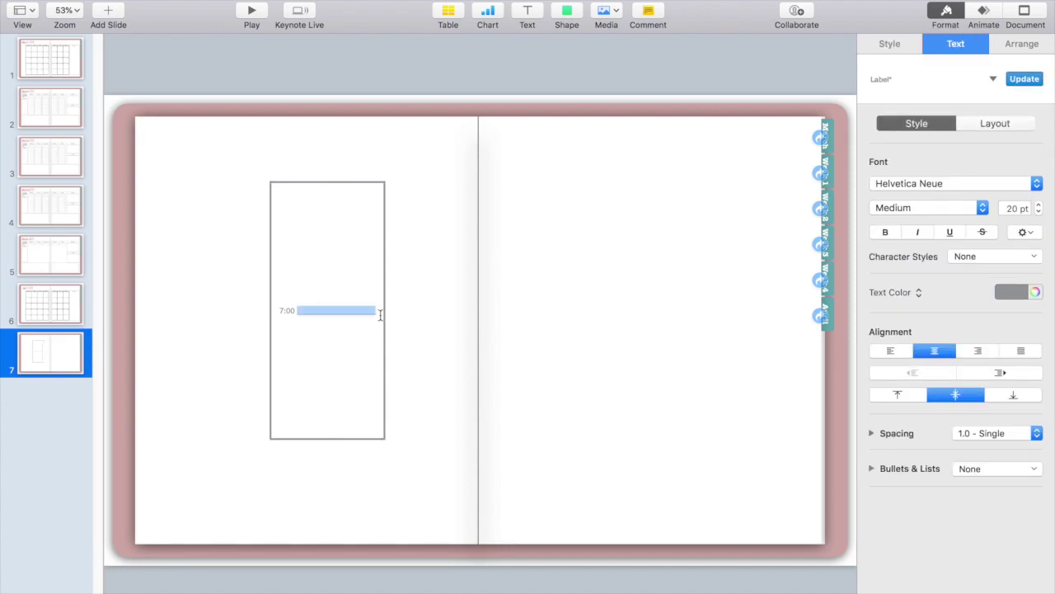
{"action": "left_click", "coordinate": [380, 315]}
{"action": "key", "text": "Return"}
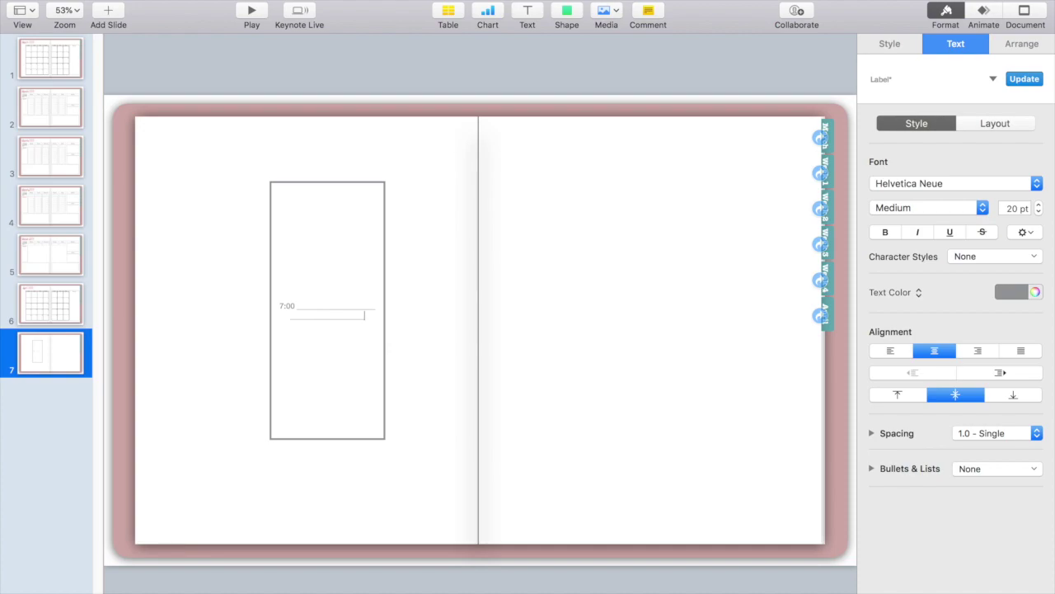
{"action": "left_click", "coordinate": [74, 12]}
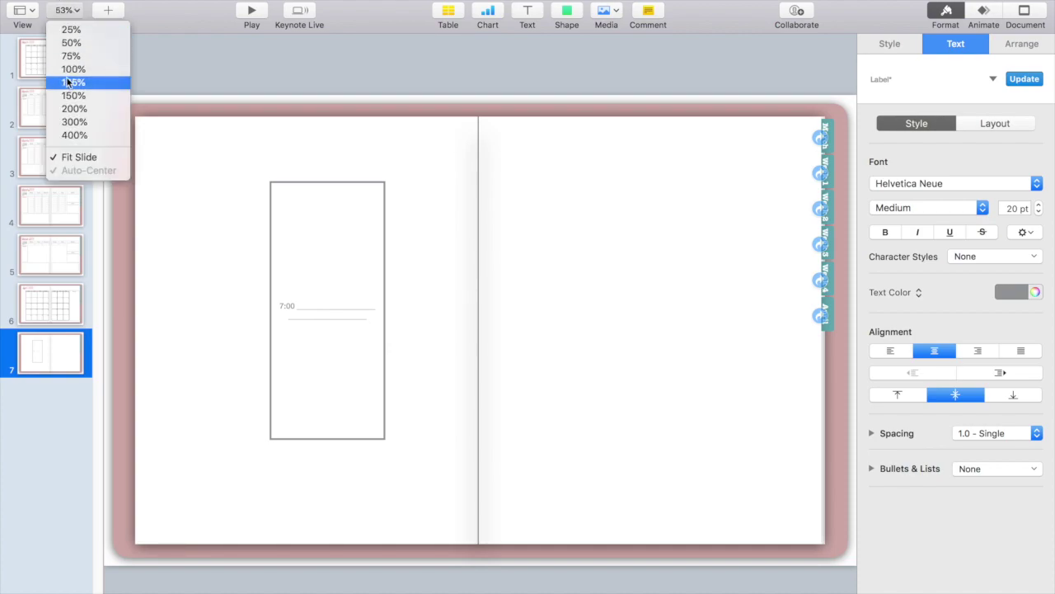
Right-align the 7:00 line and the blank line so they end flush together
{"action": "left_click", "coordinate": [72, 120]}
{"action": "scroll", "coordinate": [223, 257], "scroll_direction": "left", "scroll_amount": 5}
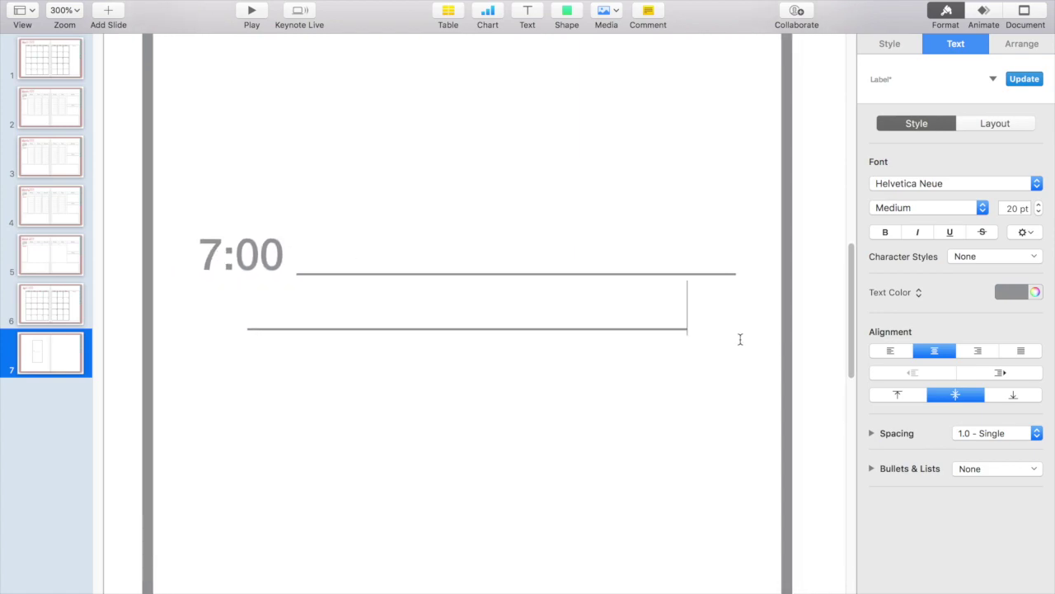
{"action": "left_click_drag", "start_coordinate": [717, 342], "coordinate": [130, 149]}
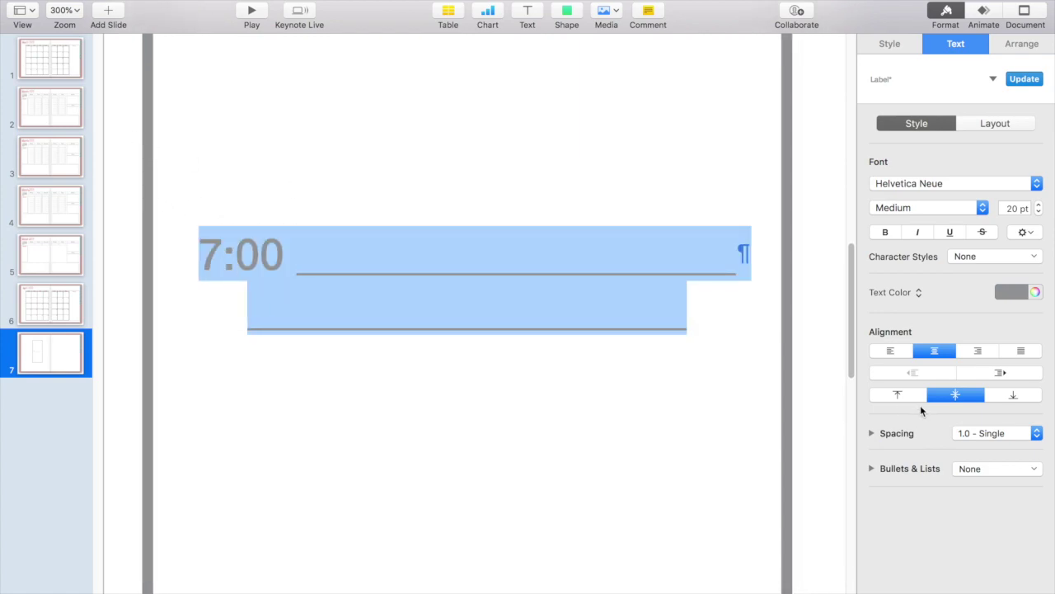
{"action": "left_click", "coordinate": [978, 353]}
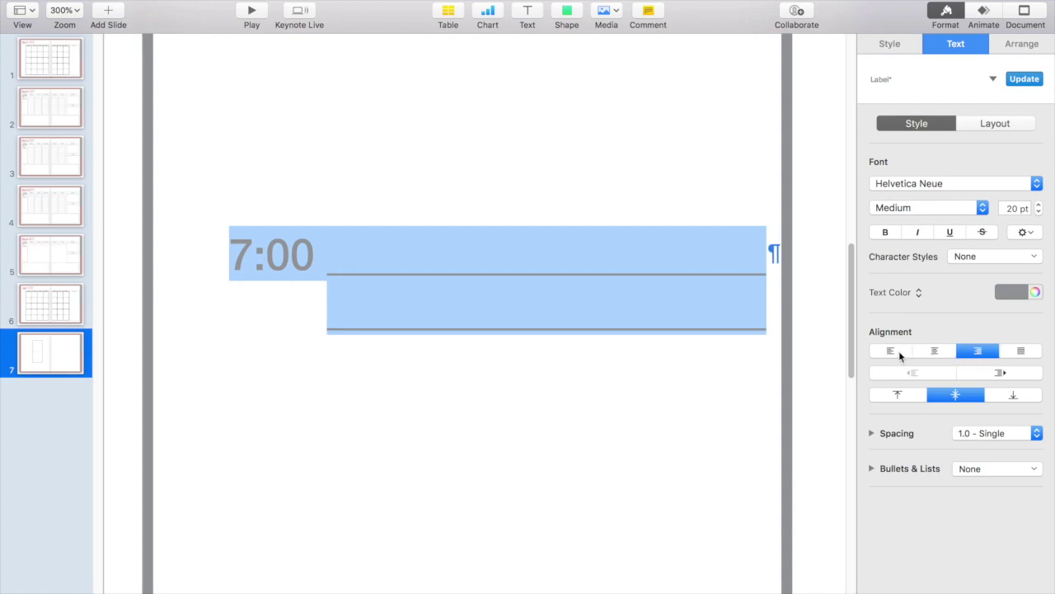
{"action": "left_click", "coordinate": [524, 318]}
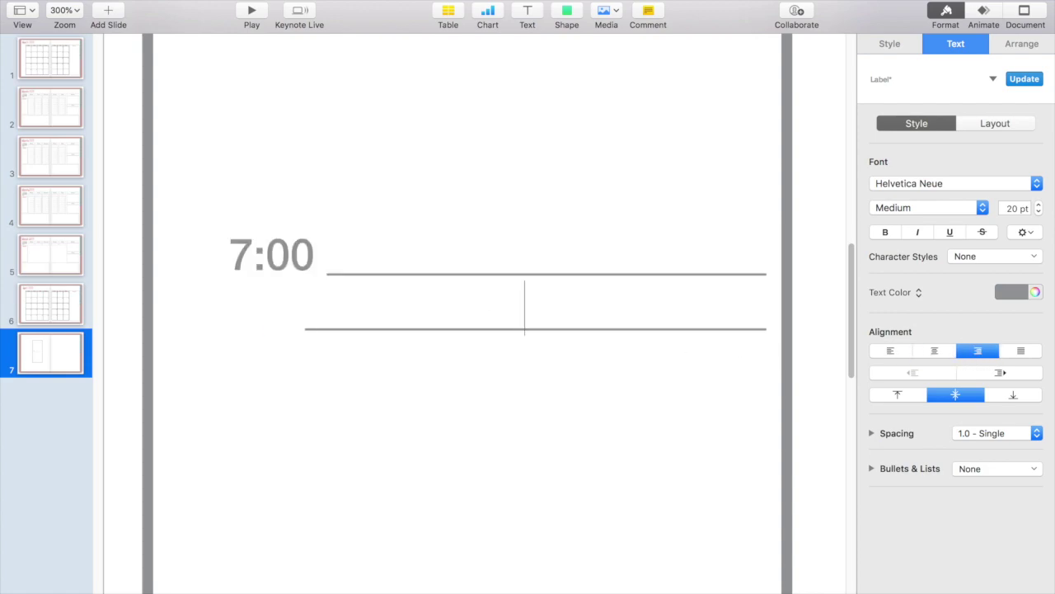
{"action": "left_click", "coordinate": [145, 308]}
Narrow the box from its left side to about 258 by 655 pt
{"action": "scroll", "coordinate": [148, 305], "scroll_direction": "up", "scroll_amount": 5}
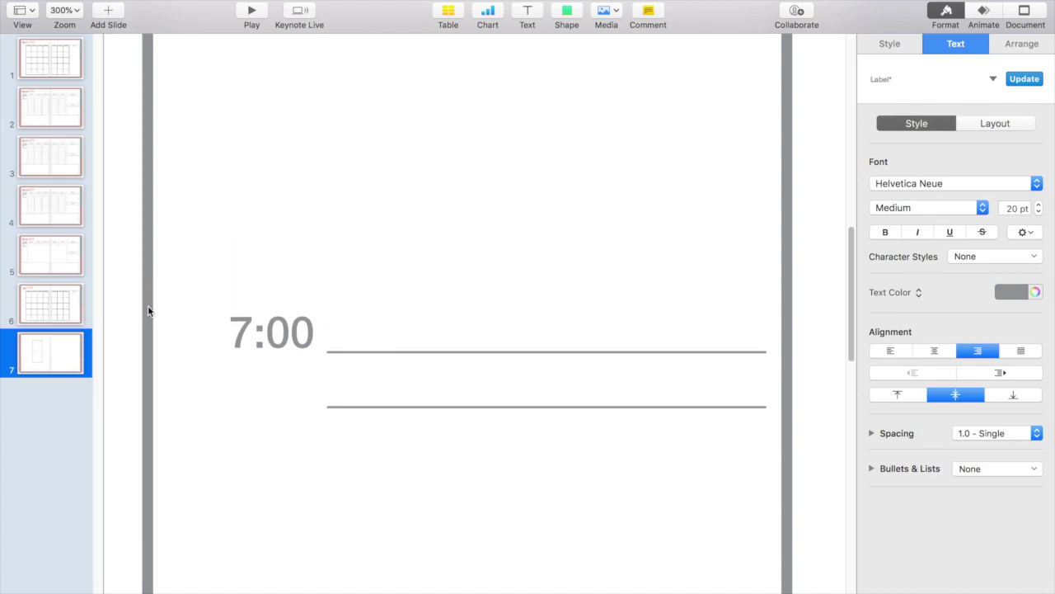
{"action": "left_click", "coordinate": [76, 5]}
{"action": "left_click", "coordinate": [81, 118]}
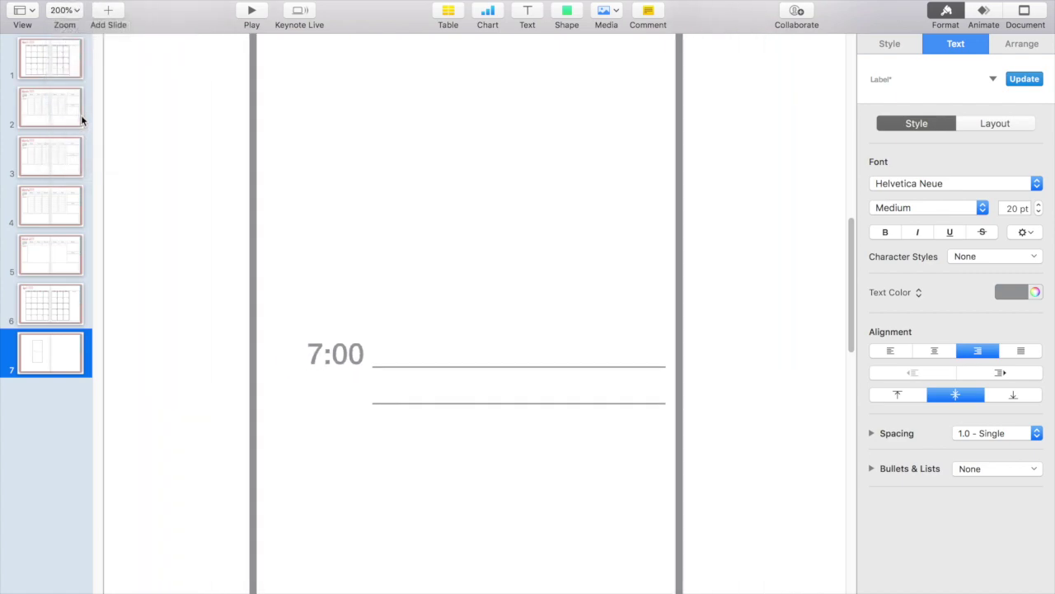
{"action": "scroll", "coordinate": [202, 229], "scroll_direction": "up", "scroll_amount": 7}
{"action": "scroll", "coordinate": [203, 228], "scroll_direction": "down", "scroll_amount": 10}
{"action": "left_click", "coordinate": [253, 283]}
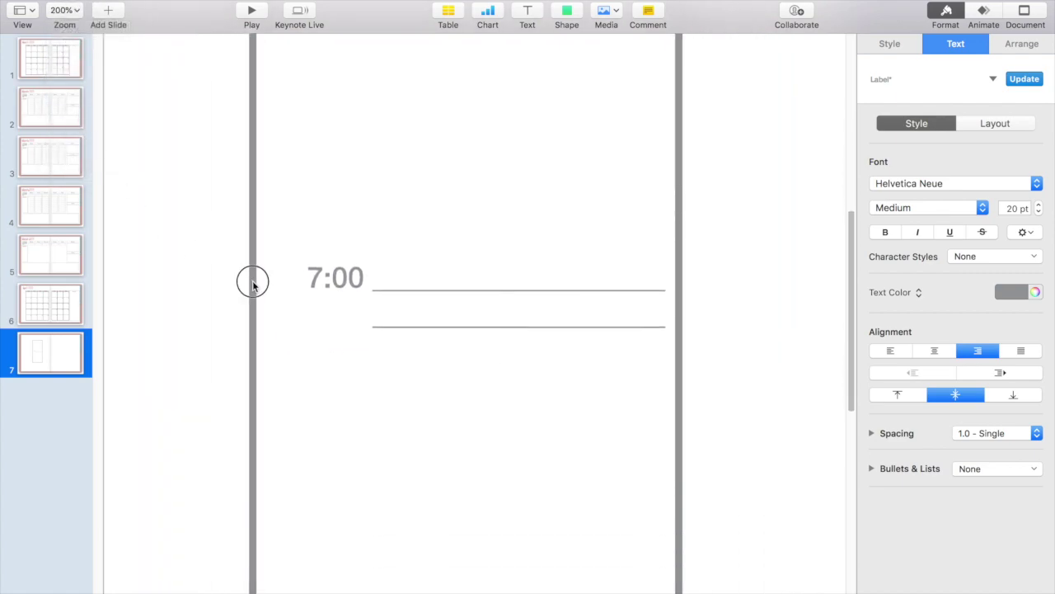
{"action": "left_click", "coordinate": [255, 288]}
{"action": "left_click_drag", "start_coordinate": [253, 285], "coordinate": [657, 336]}
Paste copies of the 7:00 block and relabel them 8:00, 9:00 and 10:00
{"action": "key", "text": "super+c"}
{"action": "key", "text": "Right"}
{"action": "key", "text": "Return"}
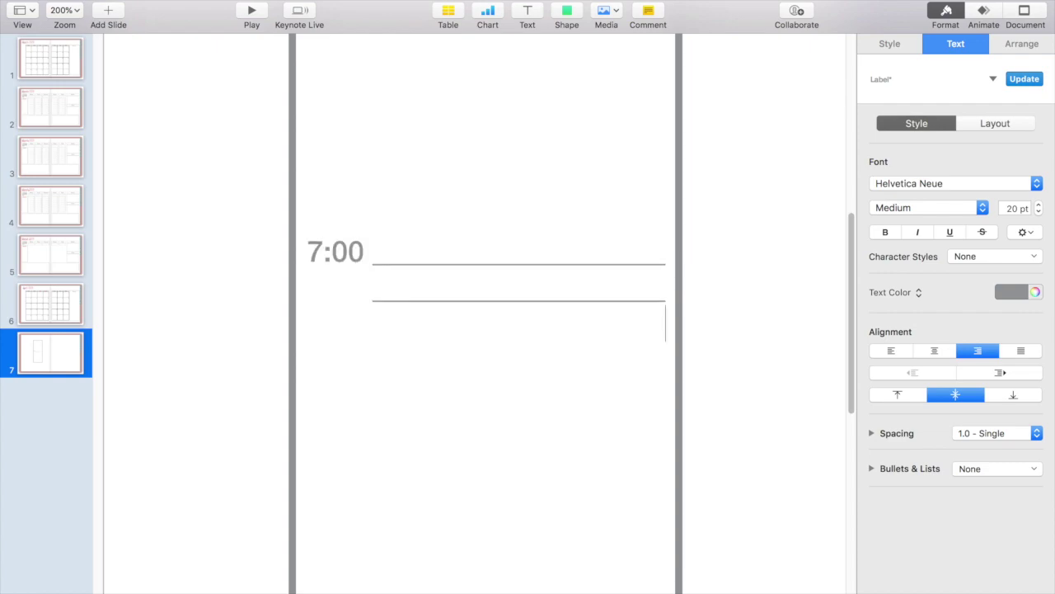
{"action": "key", "text": "super+v"}
{"action": "key", "text": "super+v"}
{"action": "key", "text": "super+v"}
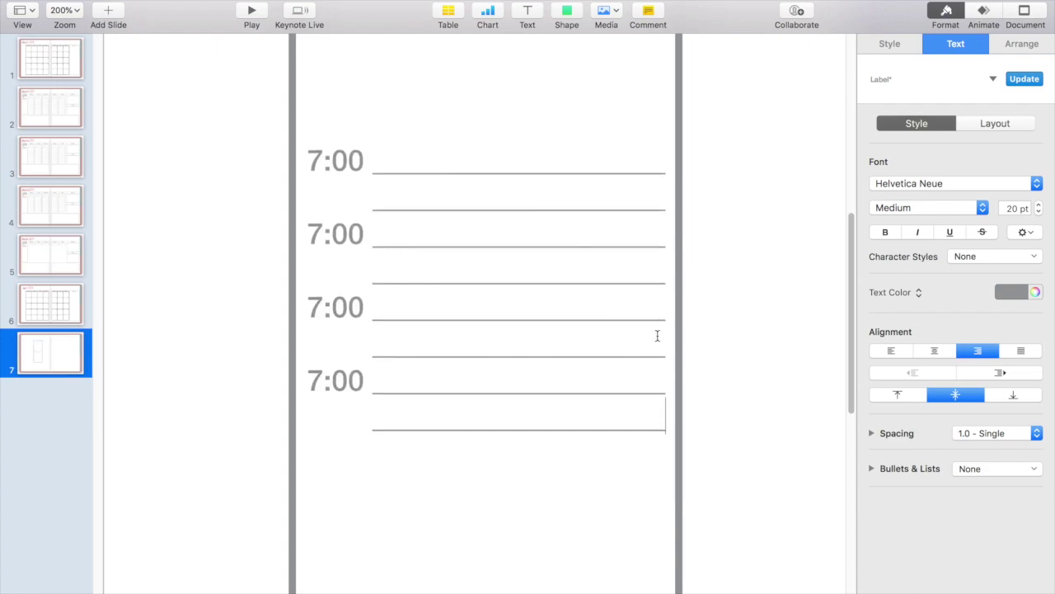
{"action": "key", "text": "super+v"}
{"action": "key", "text": "super+v"}
{"action": "key", "text": "super+v"}
{"action": "key", "text": "Escape"}
{"action": "left_click_drag", "start_coordinate": [307, 333], "coordinate": [321, 334]}
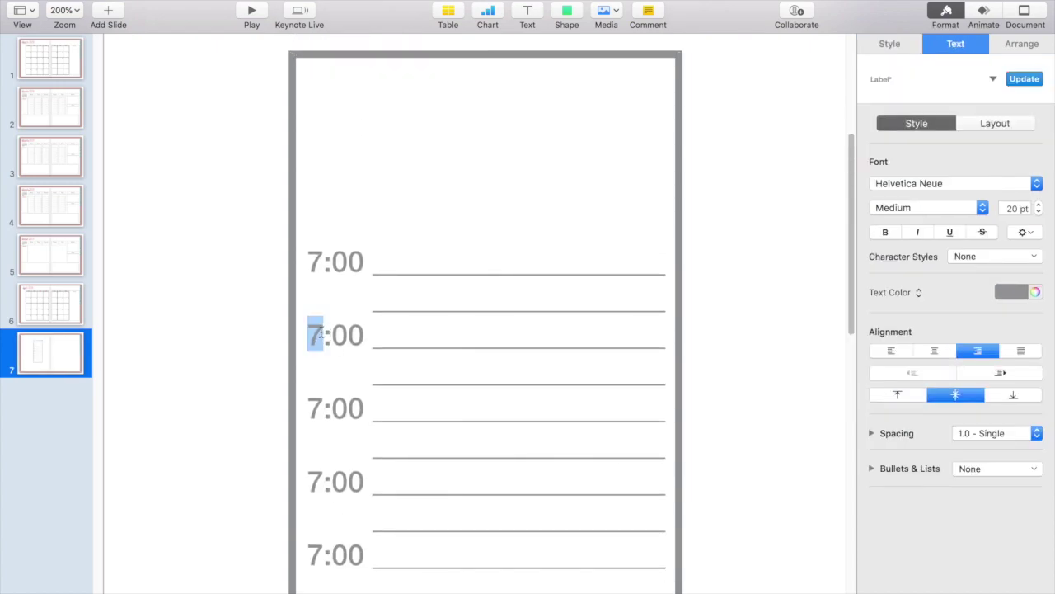
{"action": "type", "text": "8"}
{"action": "left_click_drag", "start_coordinate": [308, 407], "coordinate": [321, 407]}
{"action": "type", "text": "9"}
{"action": "left_click_drag", "start_coordinate": [307, 481], "coordinate": [321, 481]}
{"action": "type", "text": "10"}
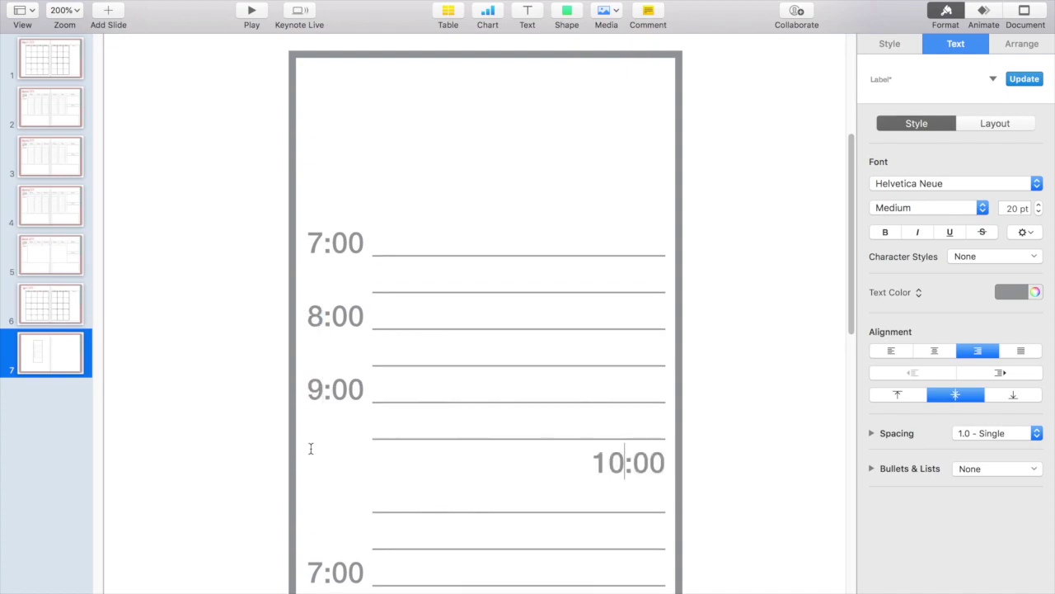
Widen the time-slot box slightly from its left side
{"action": "scroll", "coordinate": [306, 431], "scroll_direction": "down", "scroll_amount": 10}
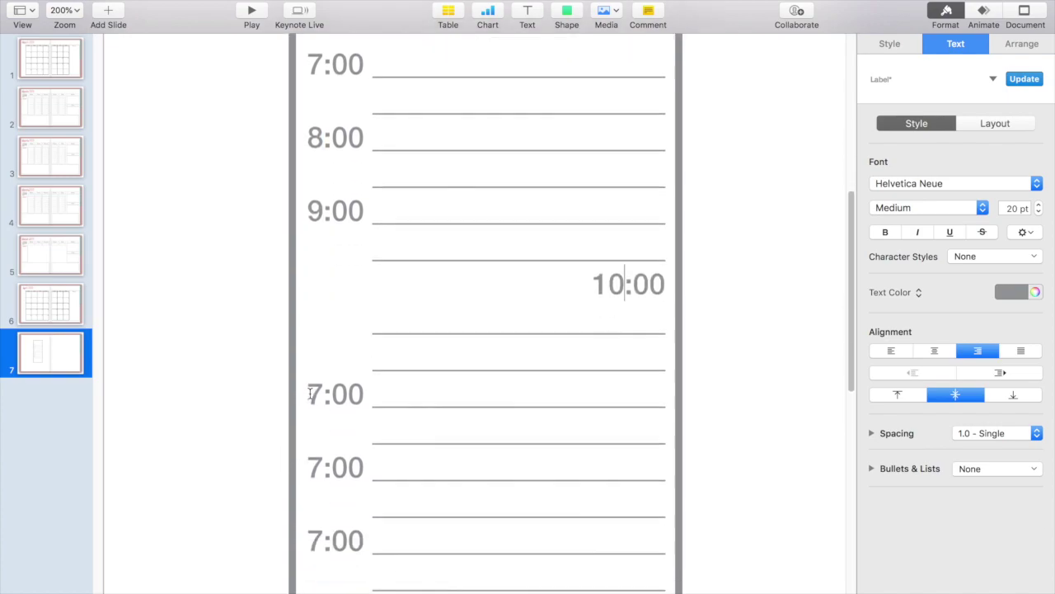
{"action": "scroll", "coordinate": [297, 231], "scroll_direction": "down", "scroll_amount": 1}
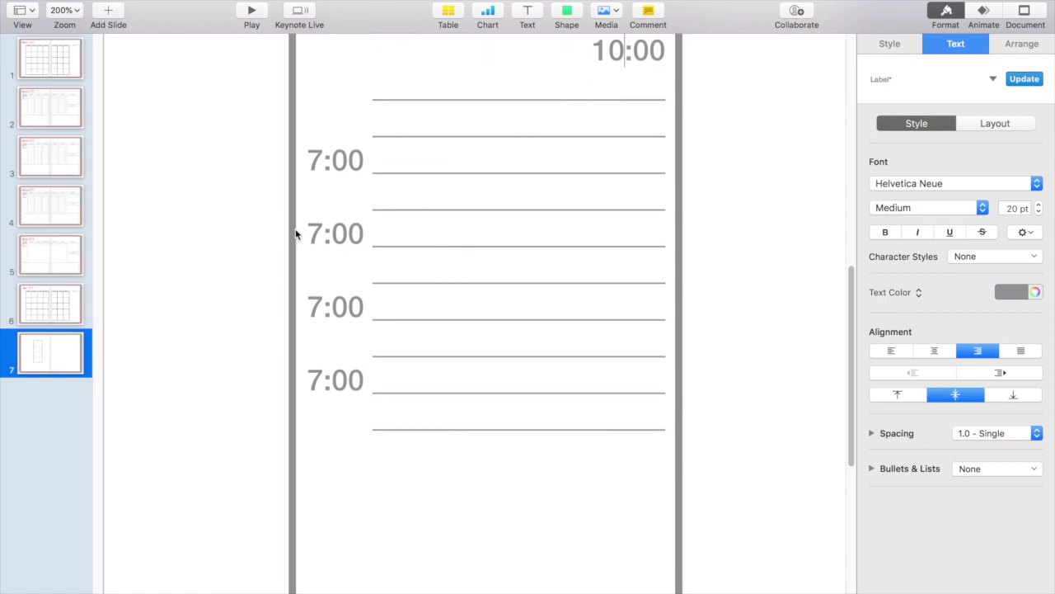
{"action": "left_click", "coordinate": [299, 234]}
{"action": "left_click", "coordinate": [287, 243]}
{"action": "left_click", "coordinate": [292, 245]}
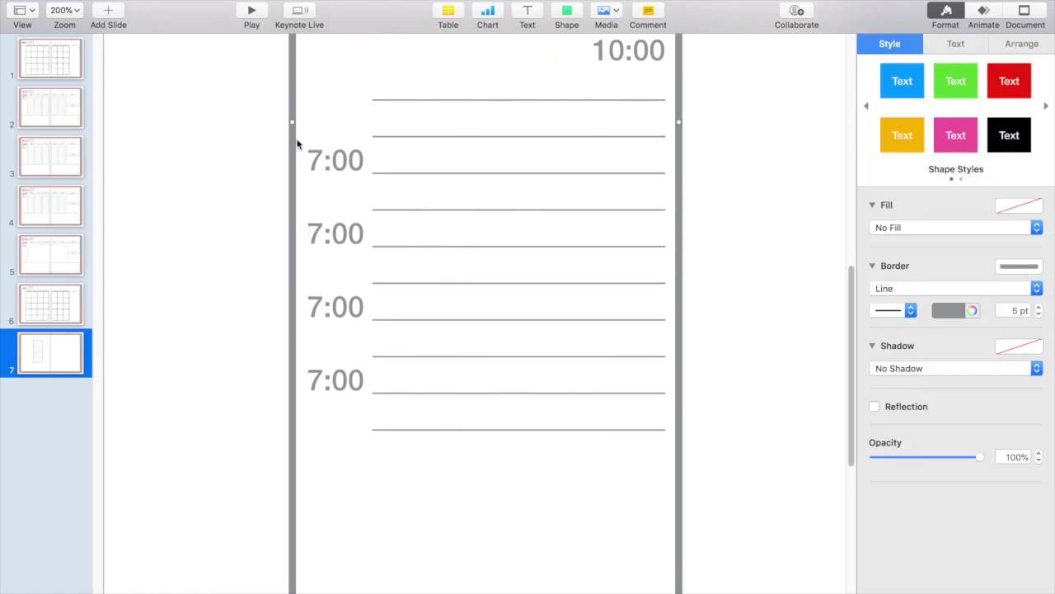
{"action": "left_click_drag", "start_coordinate": [293, 125], "coordinate": [276, 122]}
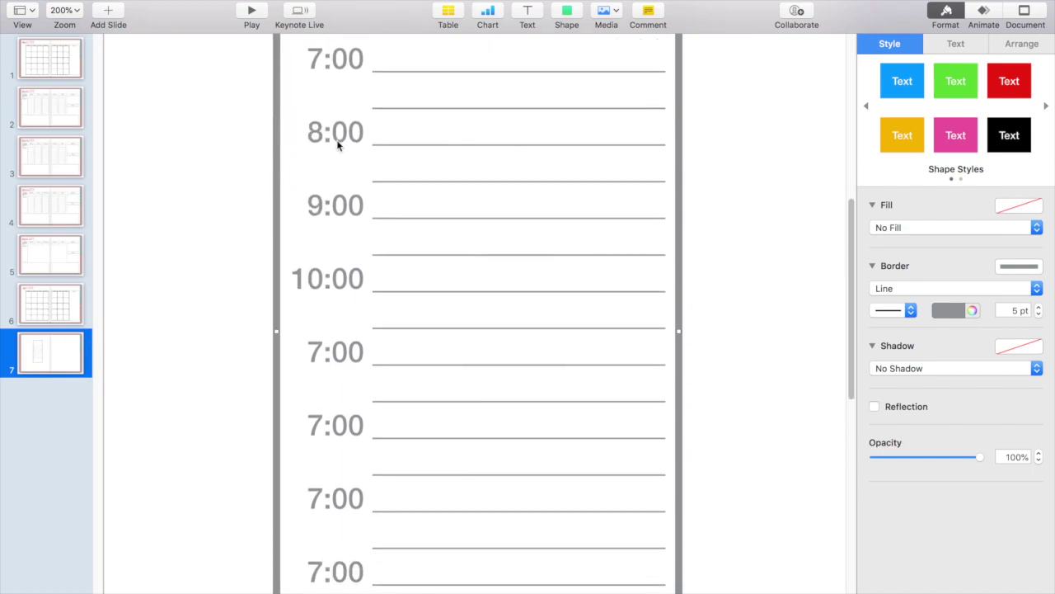
Relabel the next four rows 11:00, 12:00, 1:00 and 2:00
{"action": "double_click", "coordinate": [316, 351]}
{"action": "type", "text": "11"}
{"action": "double_click", "coordinate": [319, 425]}
{"action": "type", "text": "12"}
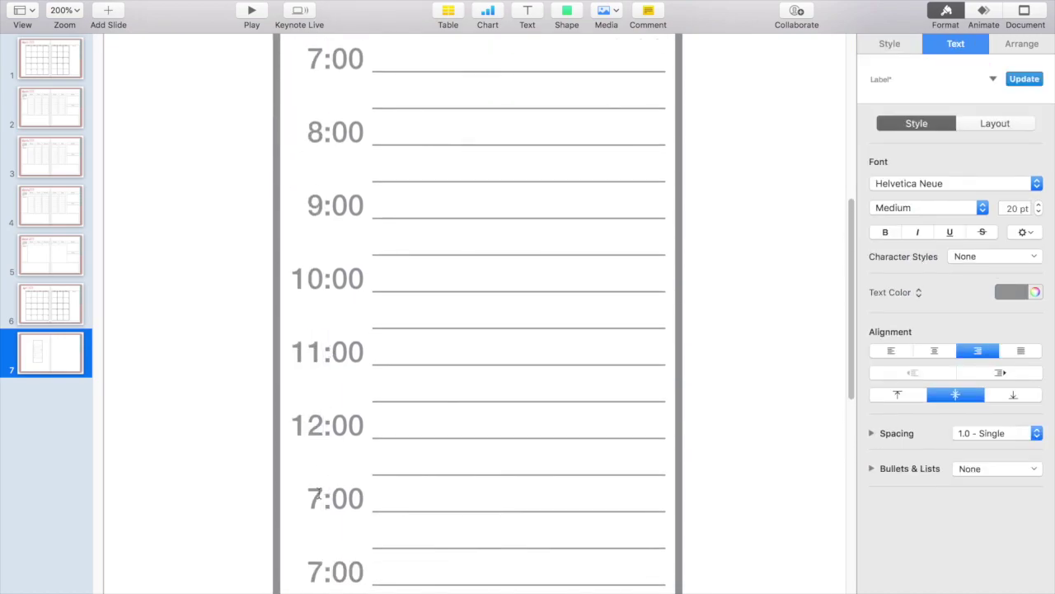
{"action": "double_click", "coordinate": [314, 498]}
{"action": "type", "text": "1"}
{"action": "double_click", "coordinate": [314, 571]}
{"action": "type", "text": "2"}
Copy the 2:00 row to the end and relabel the copies 3:00, 4:00 and 5:00
{"action": "scroll", "coordinate": [617, 378], "scroll_direction": "down", "scroll_amount": 5}
{"action": "left_click_drag", "start_coordinate": [618, 378], "coordinate": [299, 313]}
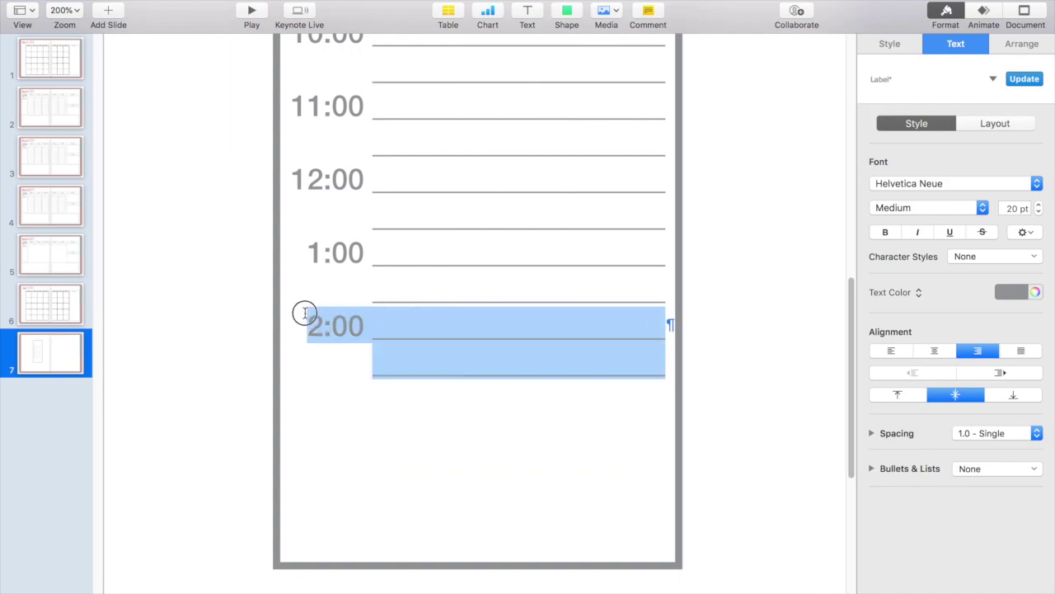
{"action": "key", "text": "ctrl+c"}
{"action": "left_click", "coordinate": [657, 368]}
{"action": "key", "text": "ctrl+v"}
{"action": "key", "text": "ctrl+v"}
{"action": "key", "text": "ctrl+v"}
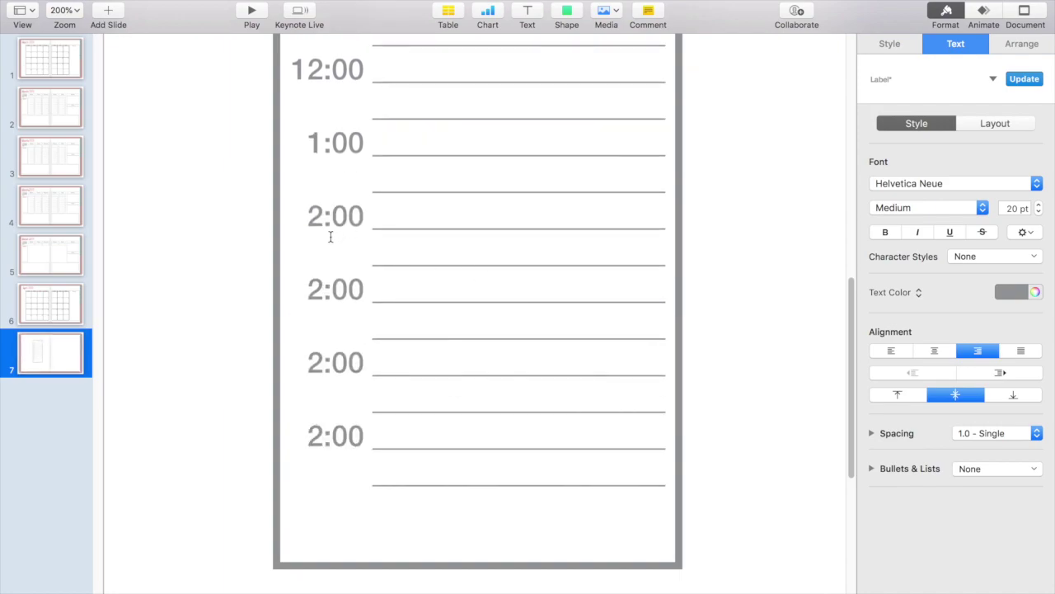
{"action": "double_click", "coordinate": [314, 289]}
{"action": "type", "text": "3"}
{"action": "double_click", "coordinate": [315, 363]}
{"action": "type", "text": "4"}
{"action": "left_click", "coordinate": [318, 437]}
{"action": "key", "text": "BackSpace"}
{"action": "type", "text": "5"}
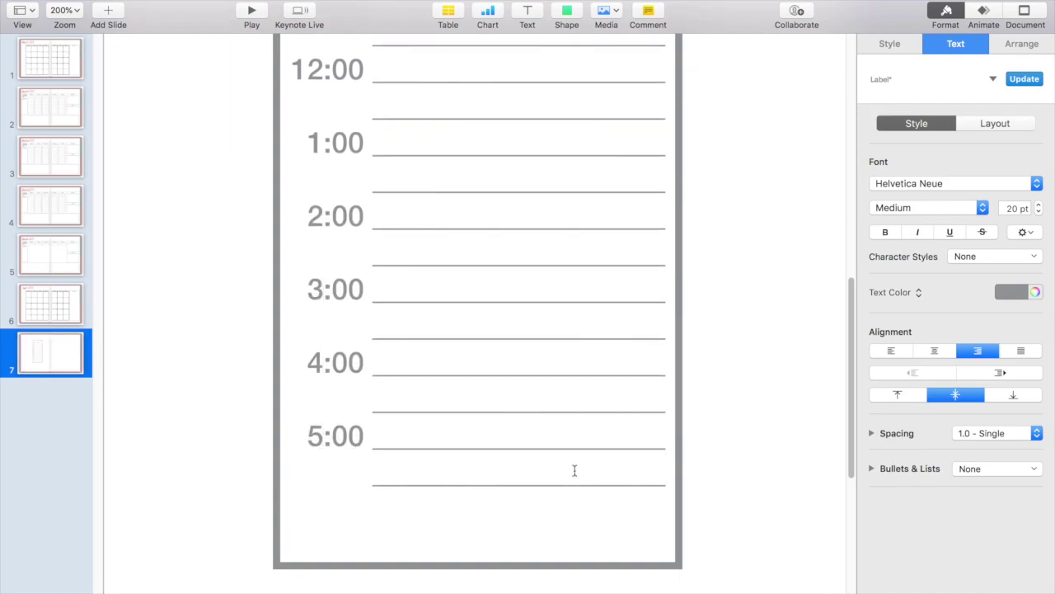
Paste two more copies of the 5:00 row and relabel both 7:00
{"action": "left_click_drag", "start_coordinate": [671, 482], "coordinate": [281, 427]}
{"action": "left_click", "coordinate": [667, 479]}
{"action": "key", "text": "ctrl+v"}
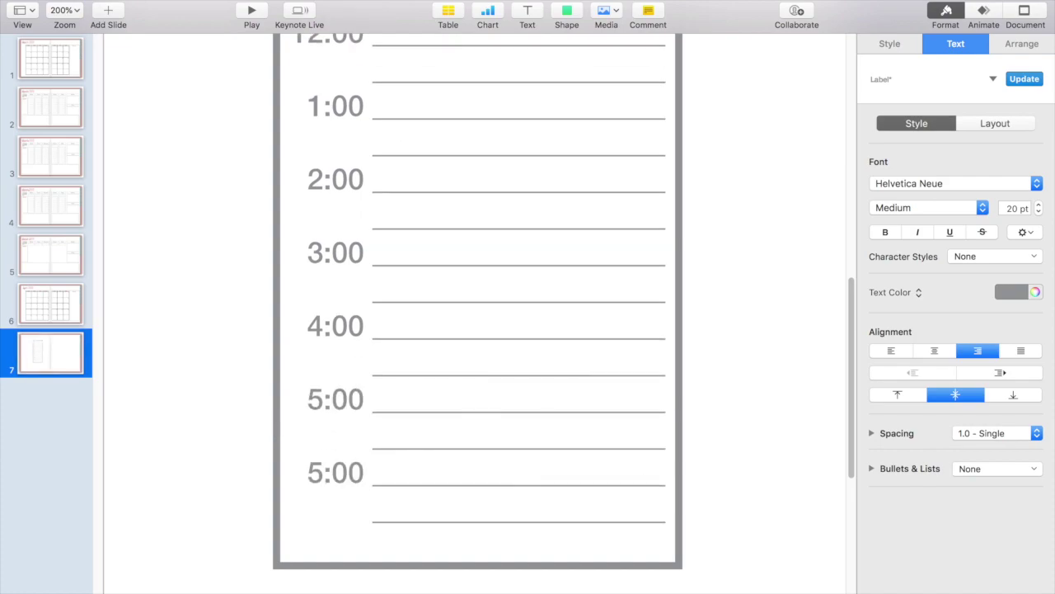
{"action": "key", "text": "ctrl+v"}
{"action": "left_click", "coordinate": [321, 452]}
{"action": "key", "text": "BackSpace"}
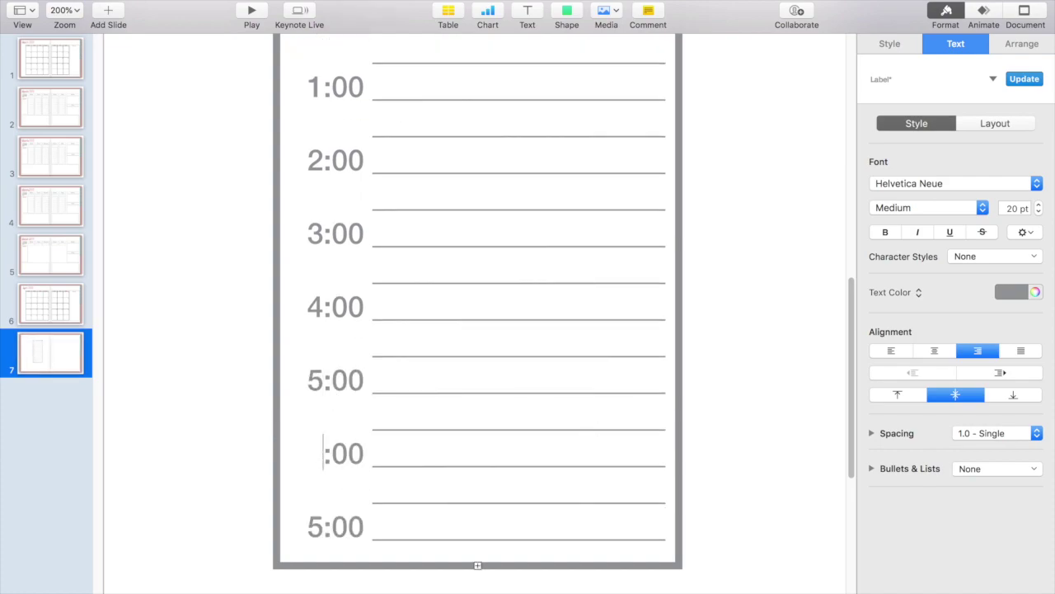
{"action": "type", "text": "7"}
{"action": "left_click", "coordinate": [322, 525]}
{"action": "key", "text": "BackSpace"}
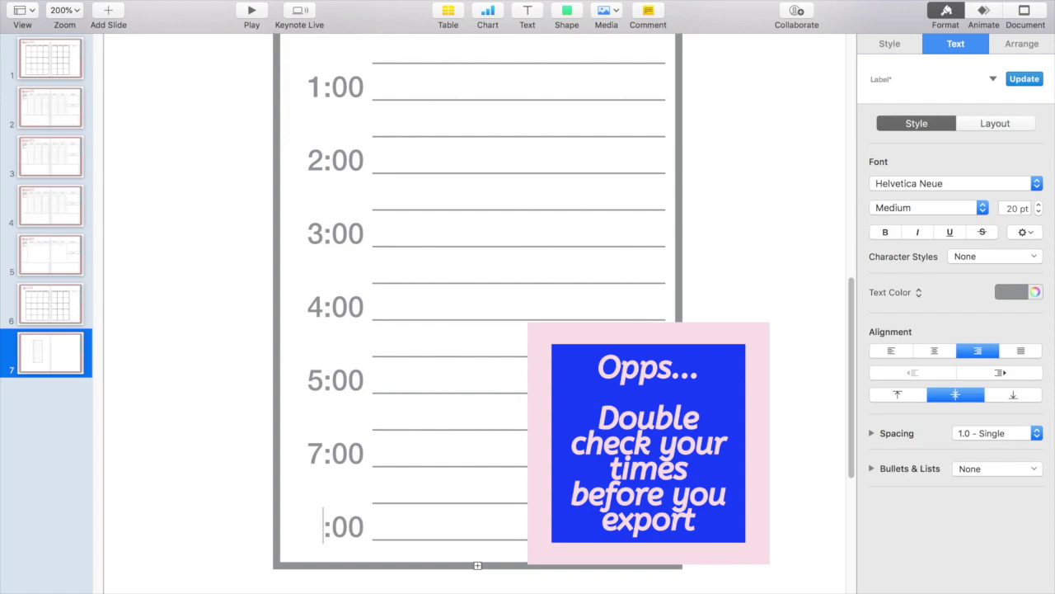
{"action": "type", "text": "7"}
{"action": "scroll", "coordinate": [353, 348], "scroll_direction": "up", "scroll_amount": 3}
{"action": "scroll", "coordinate": [353, 370], "scroll_direction": "down", "scroll_amount": 10}
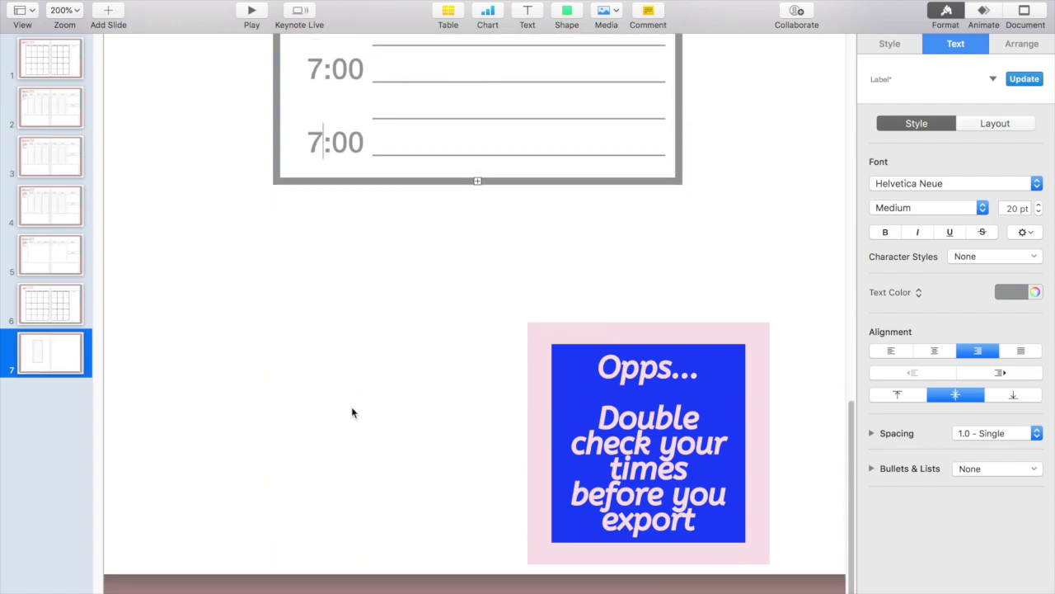
{"action": "scroll", "coordinate": [371, 431], "scroll_direction": "up", "scroll_amount": 15}
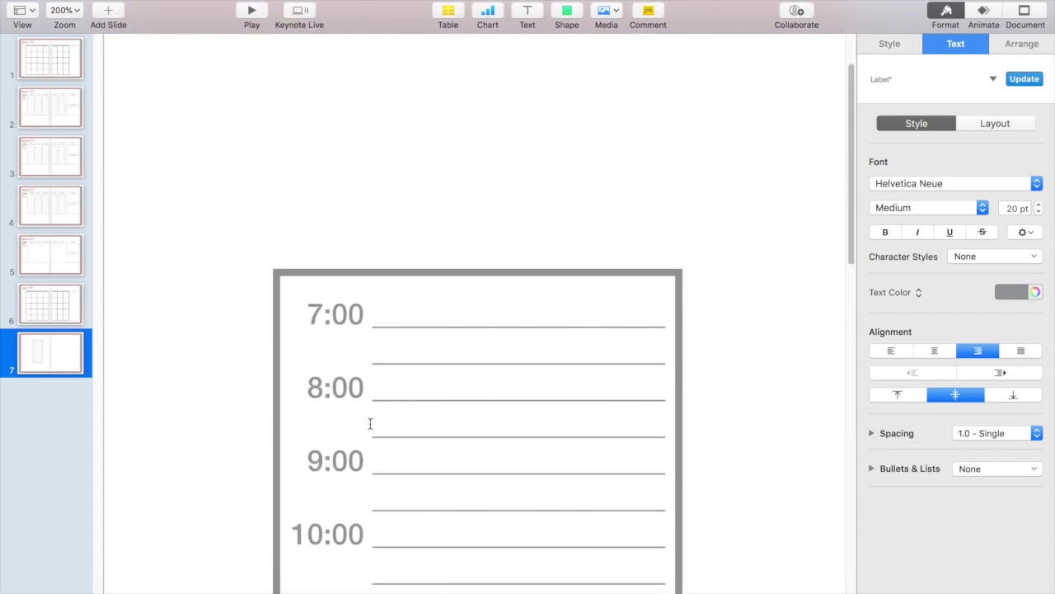
Shorten the time-slot box from the bottom and move it left and down on the slide
{"action": "left_click", "coordinate": [79, 12]}
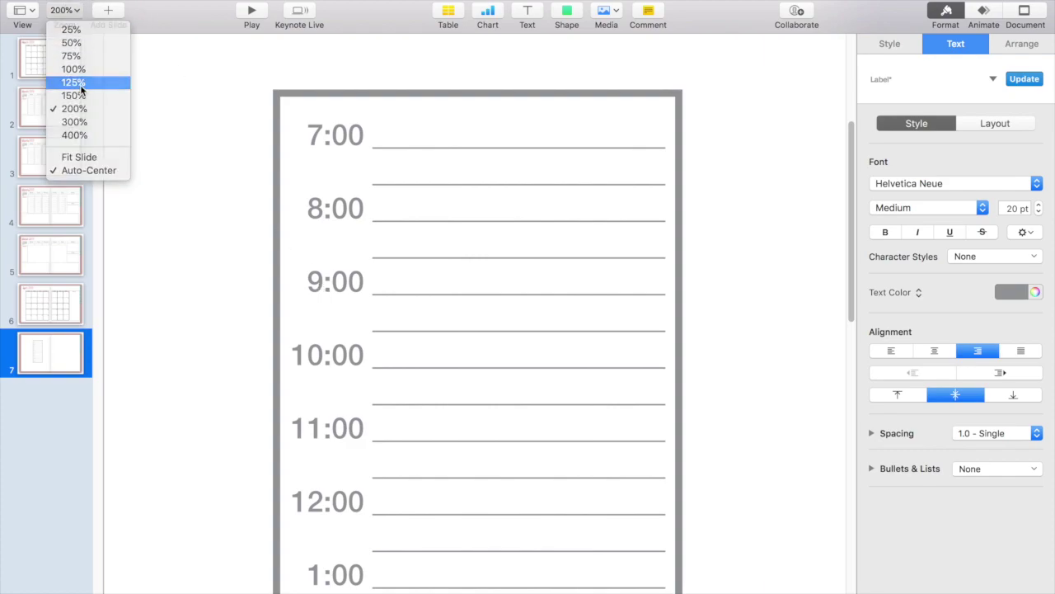
{"action": "left_click", "coordinate": [74, 82]}
{"action": "scroll", "coordinate": [318, 244], "scroll_direction": "down", "scroll_amount": 5}
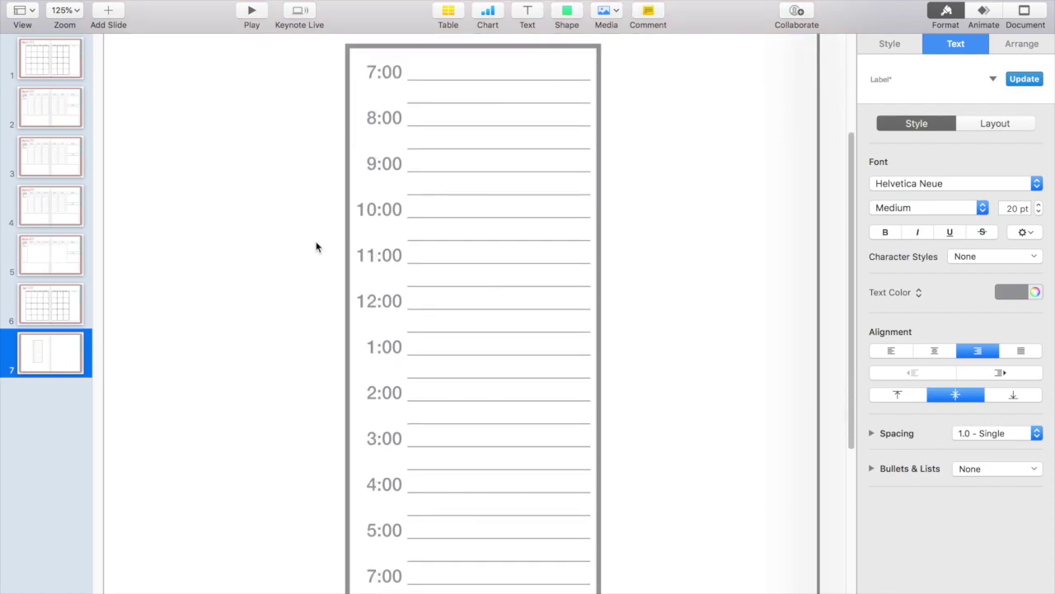
{"action": "left_click", "coordinate": [599, 579]}
{"action": "left_click_drag", "start_coordinate": [599, 582], "coordinate": [601, 563]}
{"action": "scroll", "coordinate": [566, 566], "scroll_direction": "up", "scroll_amount": 5}
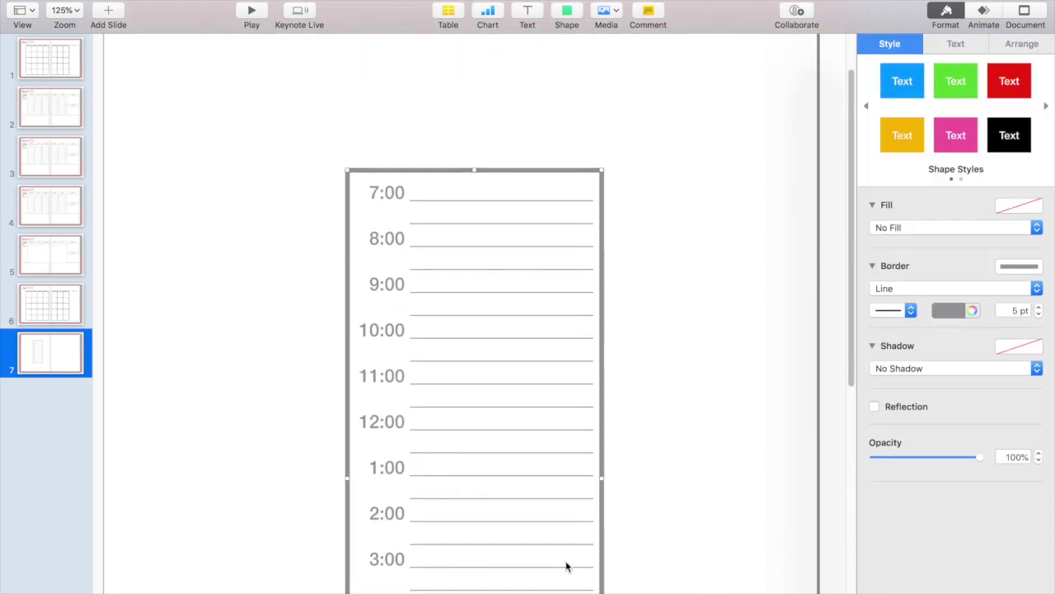
{"action": "scroll", "coordinate": [539, 556], "scroll_direction": "down", "scroll_amount": 5}
{"action": "left_click", "coordinate": [66, 10]}
{"action": "left_click", "coordinate": [74, 157]}
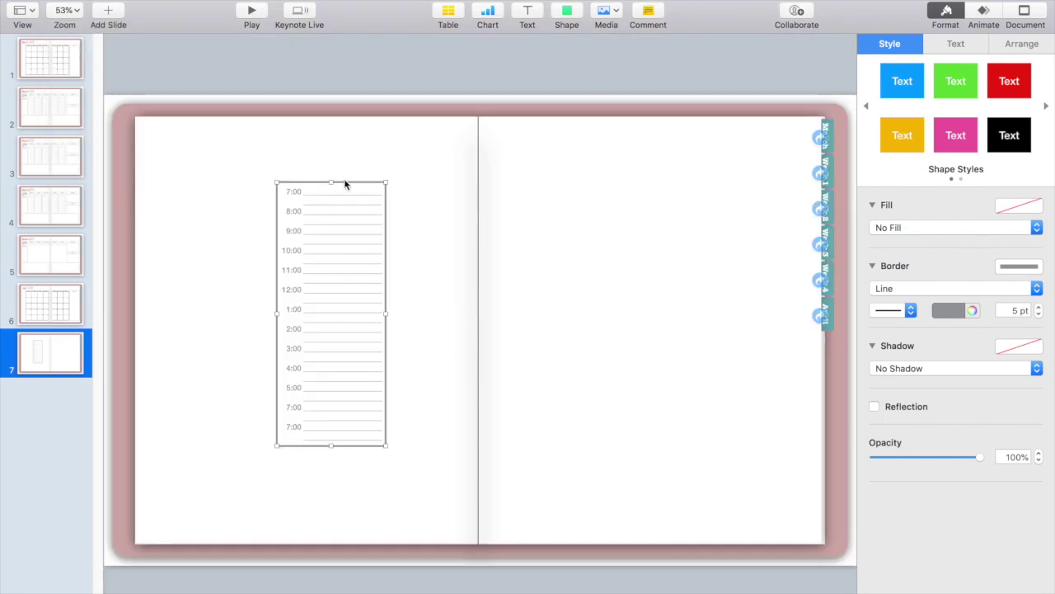
{"action": "left_click_drag", "start_coordinate": [347, 182], "coordinate": [312, 198]}
Reduce the font size of all the times and pull the box's top edge down
{"action": "double_click", "coordinate": [275, 247]}
{"action": "key", "text": "super+a"}
{"action": "left_click", "coordinate": [1040, 214]}
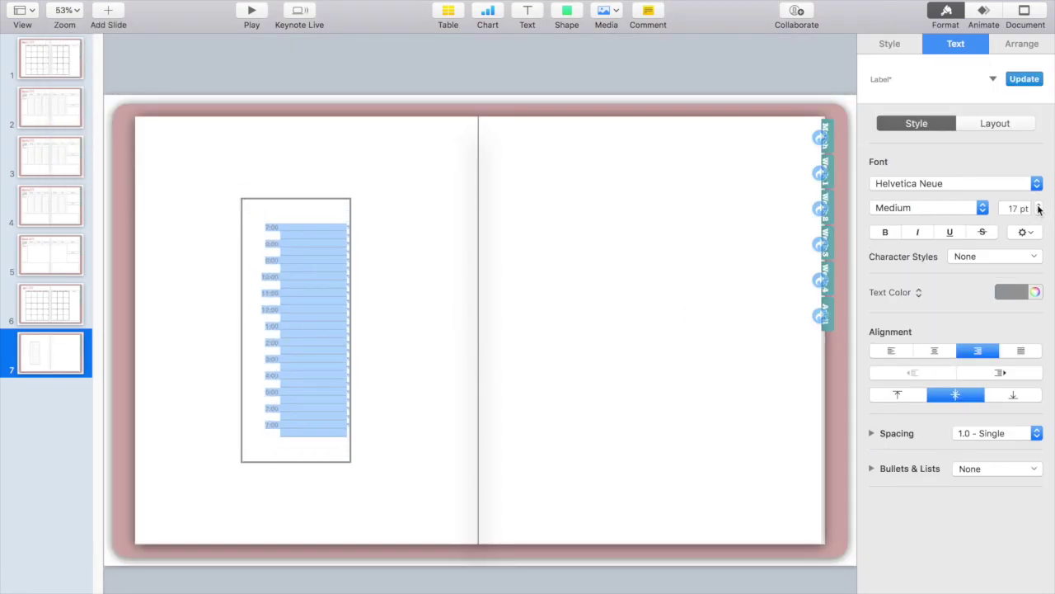
{"action": "left_click", "coordinate": [396, 216]}
{"action": "left_click", "coordinate": [297, 200]}
{"action": "mouse_move", "coordinate": [296, 200]}
{"action": "left_mouse_down"}
{"action": "mouse_move", "coordinate": [299, 236]}
{"action": "mouse_move", "coordinate": [297, 190]}
{"action": "left_mouse_up"}
Relabel the last 7:00 row as 8:00 and shorten the box from its bottom edge
{"action": "left_click", "coordinate": [272, 422]}
{"action": "left_click_drag", "start_coordinate": [267, 421], "coordinate": [347, 435]}
{"action": "key", "text": "super+v"}
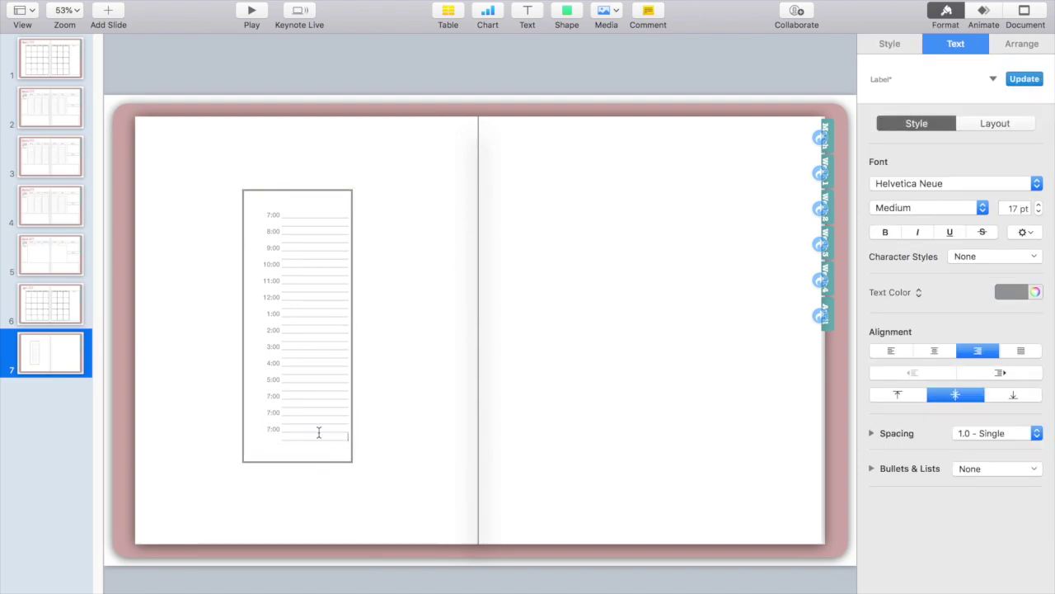
{"action": "left_click", "coordinate": [375, 395]}
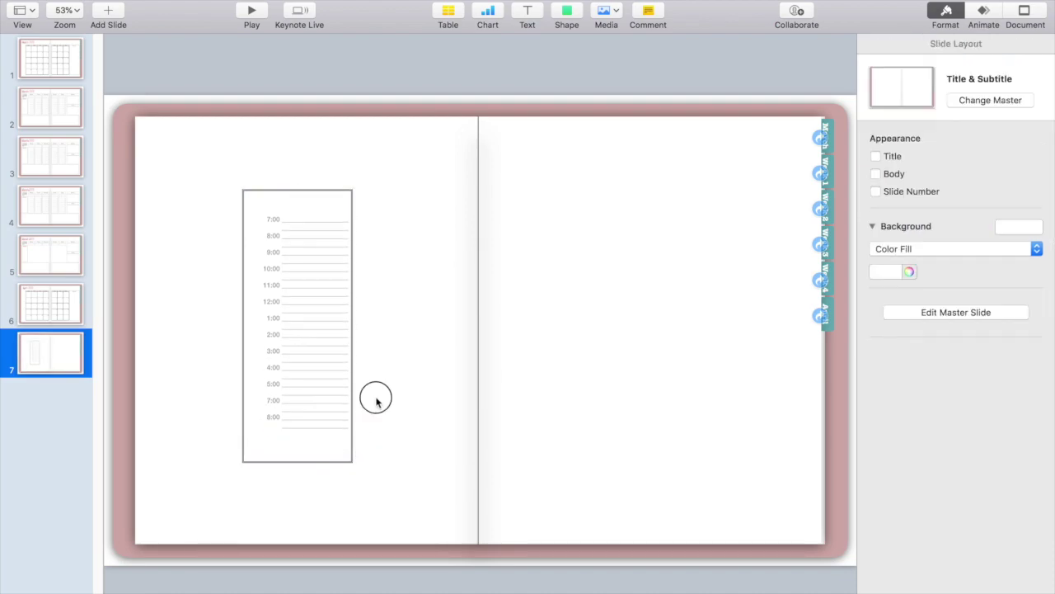
{"action": "left_click_drag", "start_coordinate": [299, 461], "coordinate": [297, 417]}
{"action": "double_click", "coordinate": [365, 412]}
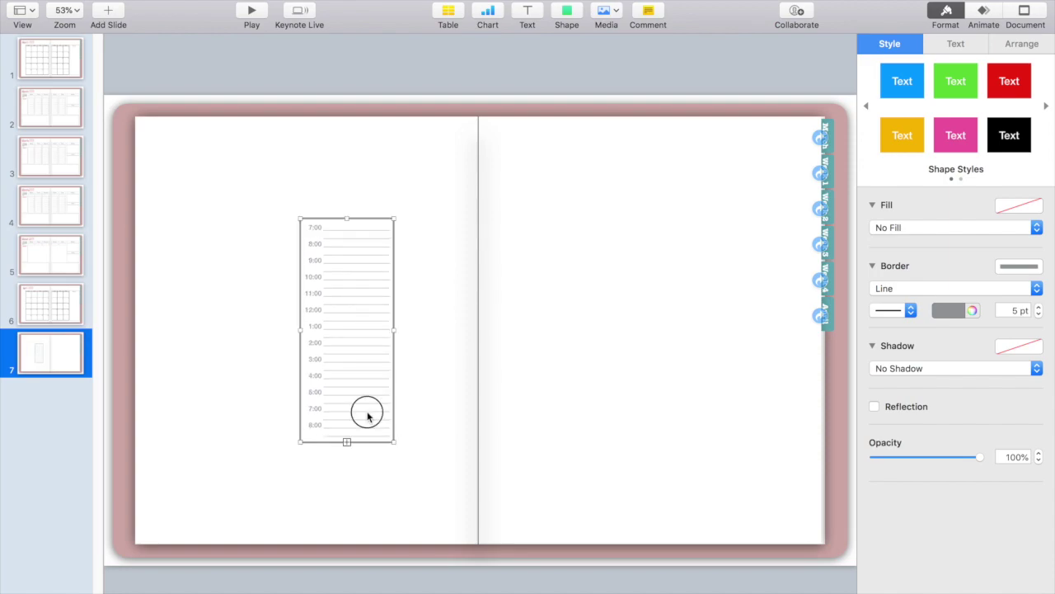
{"action": "left_click", "coordinate": [403, 409]}
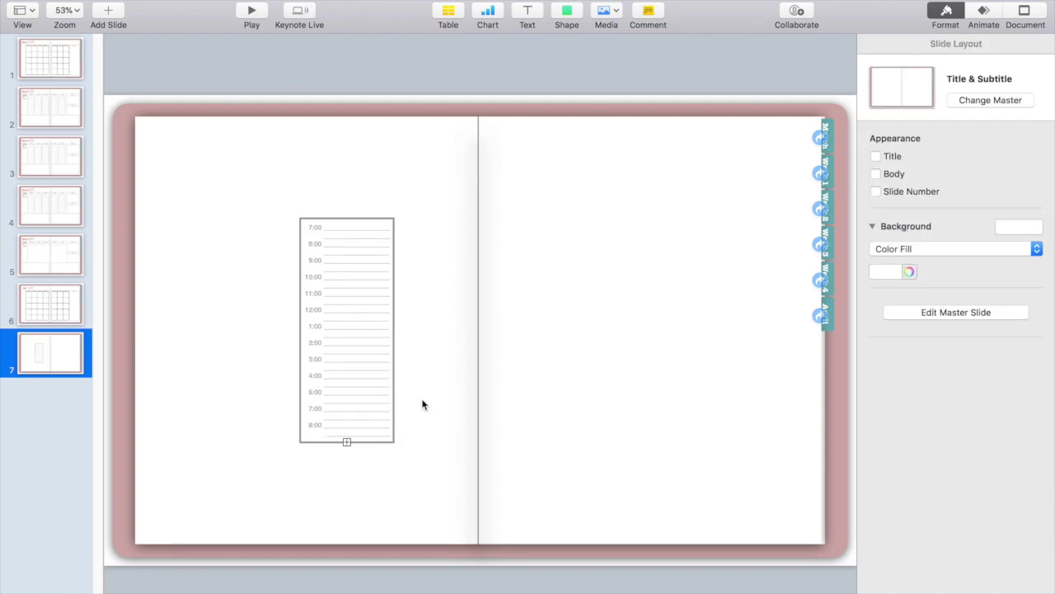
Paste the time-slot box onto the March 2020 weekly page under Monday
{"action": "left_click", "coordinate": [393, 412]}
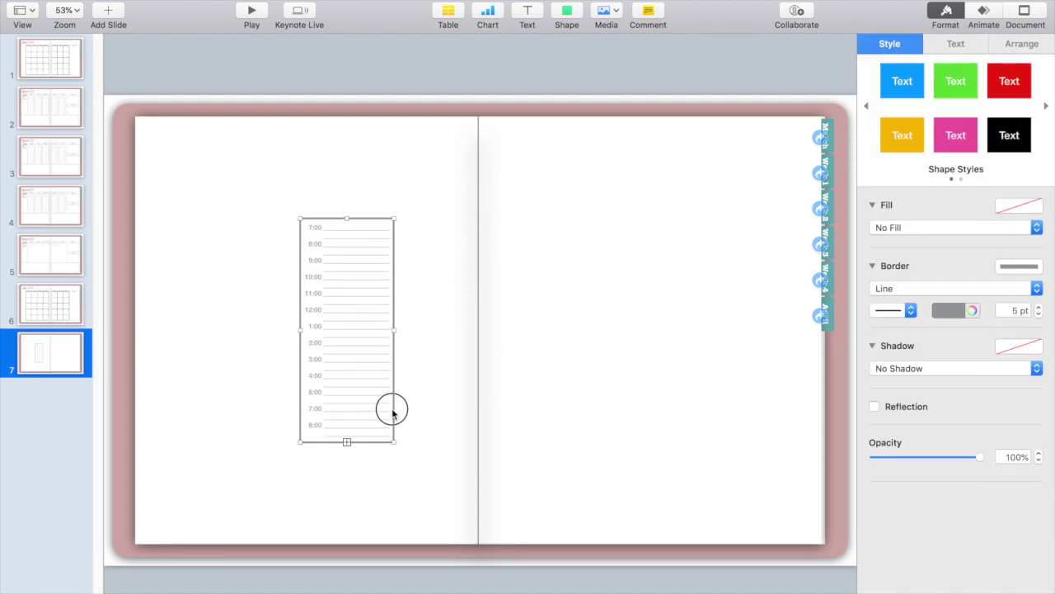
{"action": "left_click", "coordinate": [49, 258]}
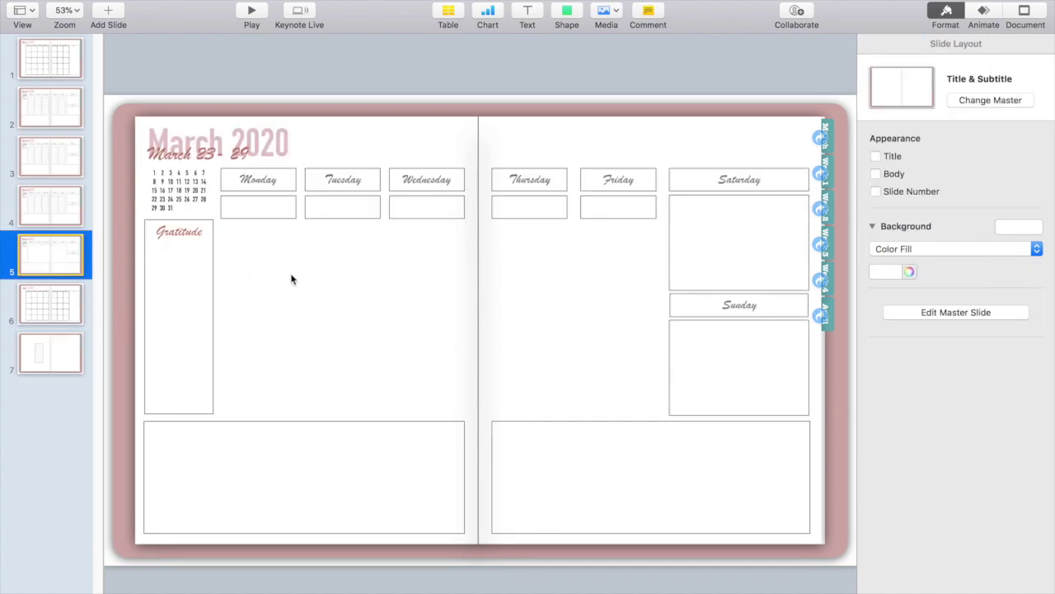
{"action": "key", "text": "super+v"}
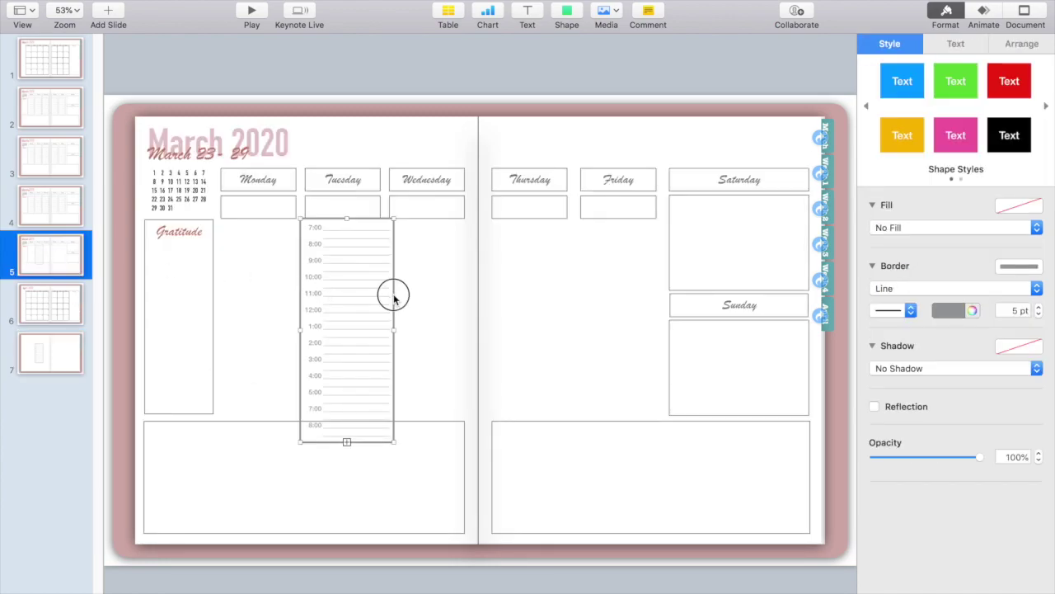
{"action": "left_click_drag", "start_coordinate": [393, 297], "coordinate": [299, 304]}
Resize the pasted box from its top and bottom edges and move it up under Monday
{"action": "double_click", "coordinate": [299, 304]}
{"action": "key", "text": "super+a"}
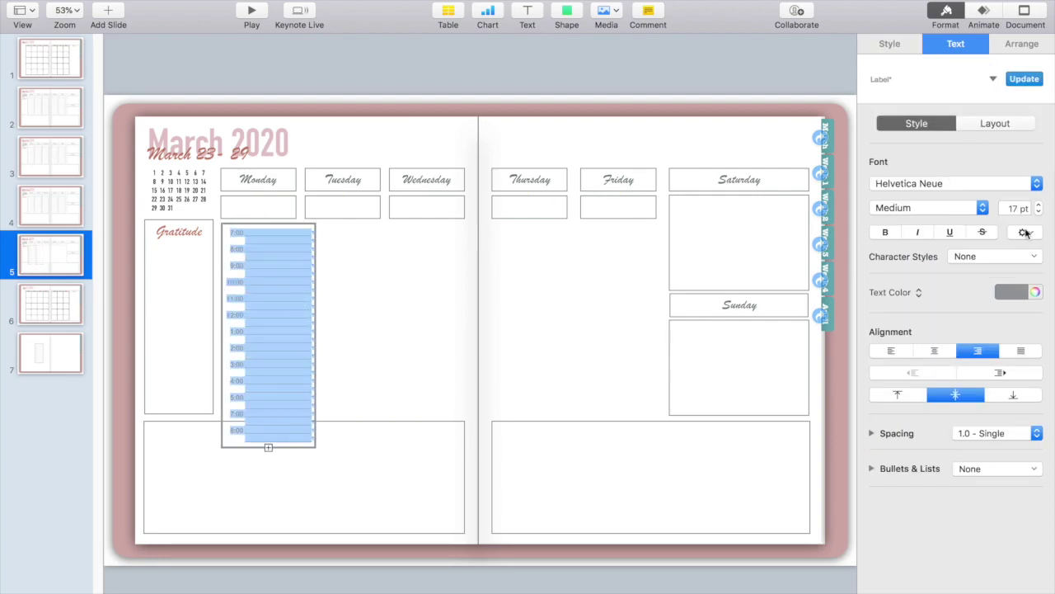
{"action": "left_click", "coordinate": [271, 225]}
{"action": "left_click_drag", "start_coordinate": [268, 223], "coordinate": [226, 342]}
{"action": "left_click_drag", "start_coordinate": [268, 447], "coordinate": [273, 439]}
{"action": "left_click_drag", "start_coordinate": [289, 244], "coordinate": [281, 231]}
Set all the times in the box to 17 pt
{"action": "left_click", "coordinate": [290, 286]}
{"action": "key", "text": "super+a"}
{"action": "left_click", "coordinate": [1019, 208]}
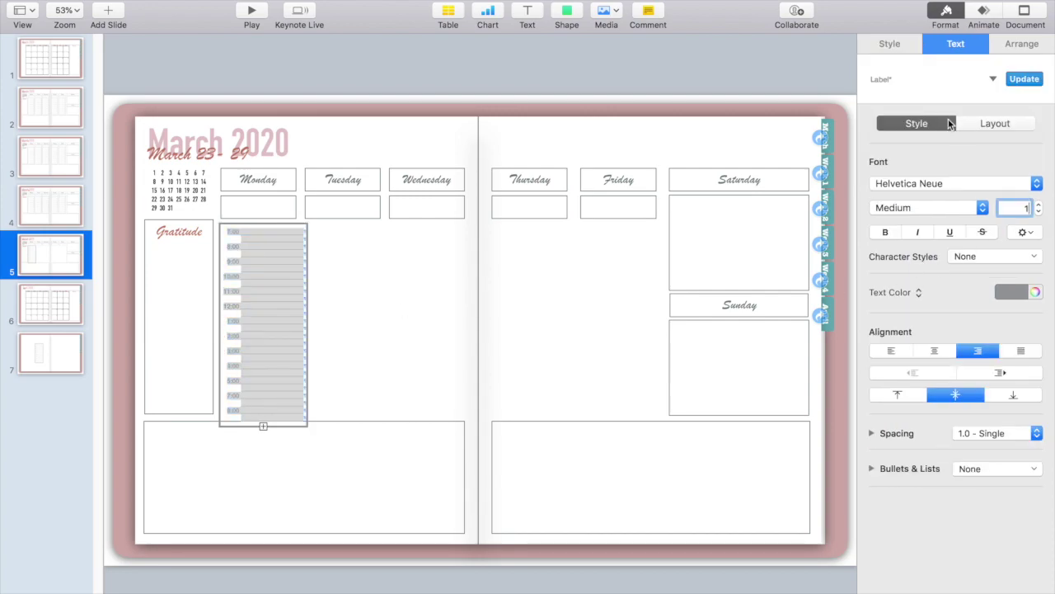
{"action": "type", "text": "17"}
{"action": "key", "text": "Return"}
{"action": "left_click", "coordinate": [255, 441]}
Shorten and narrow the box to about 217 by 491 pt beside the Gratitude box
{"action": "left_click", "coordinate": [262, 422]}
{"action": "left_click_drag", "start_coordinate": [262, 426], "coordinate": [263, 416]}
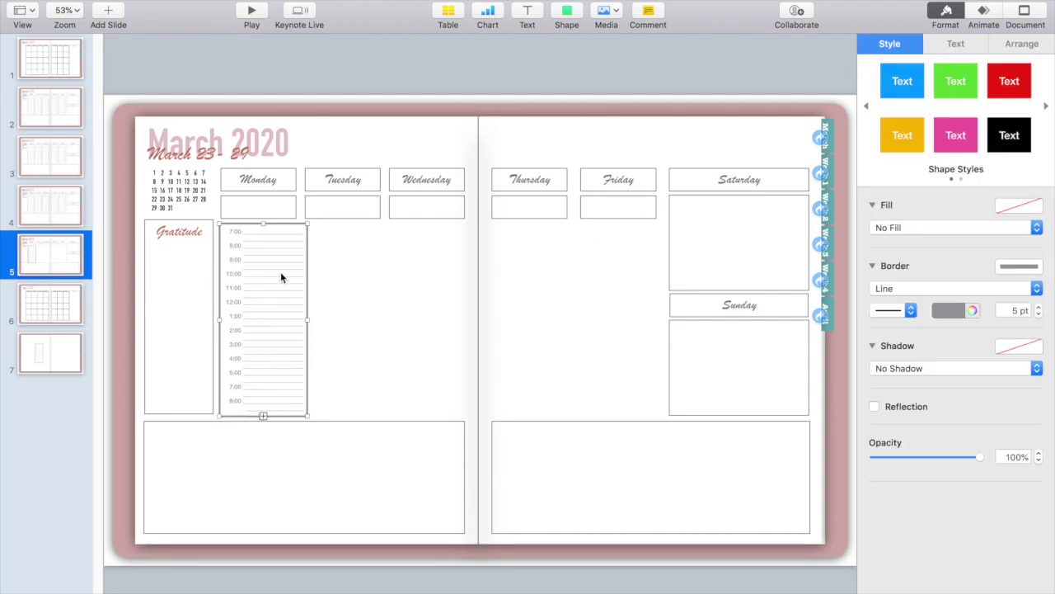
{"action": "left_click_drag", "start_coordinate": [220, 320], "coordinate": [222, 318]}
{"action": "left_click_drag", "start_coordinate": [309, 305], "coordinate": [301, 303]}
{"action": "left_click", "coordinate": [345, 306]}
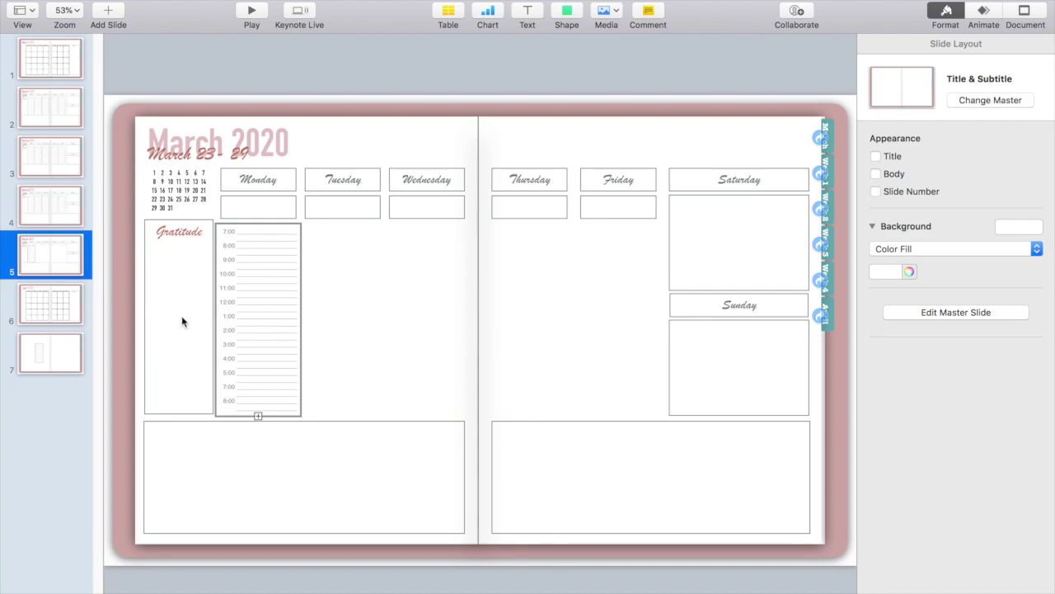
{"action": "double_click", "coordinate": [268, 351]}
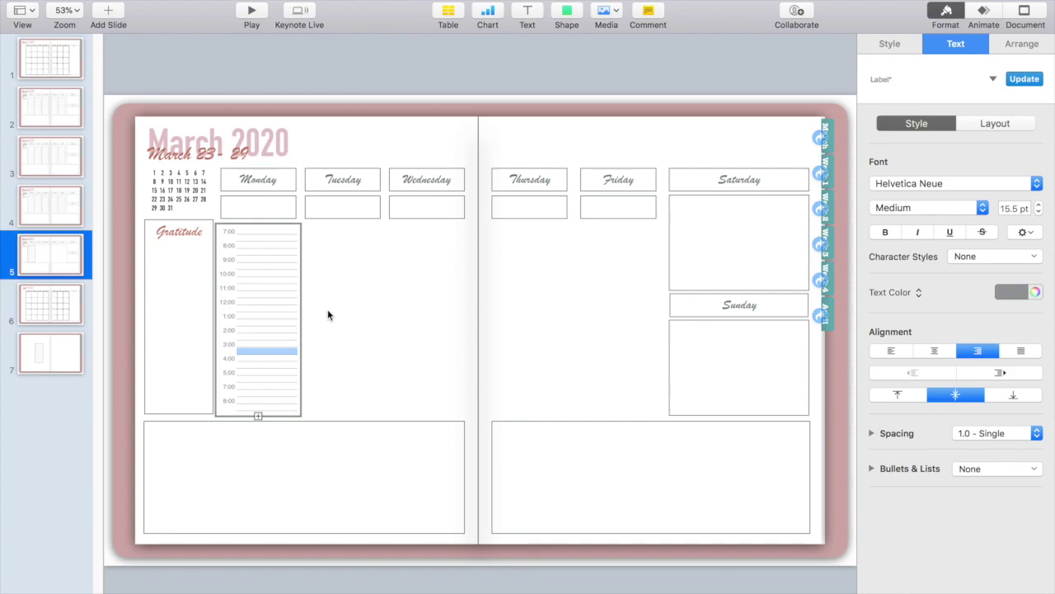